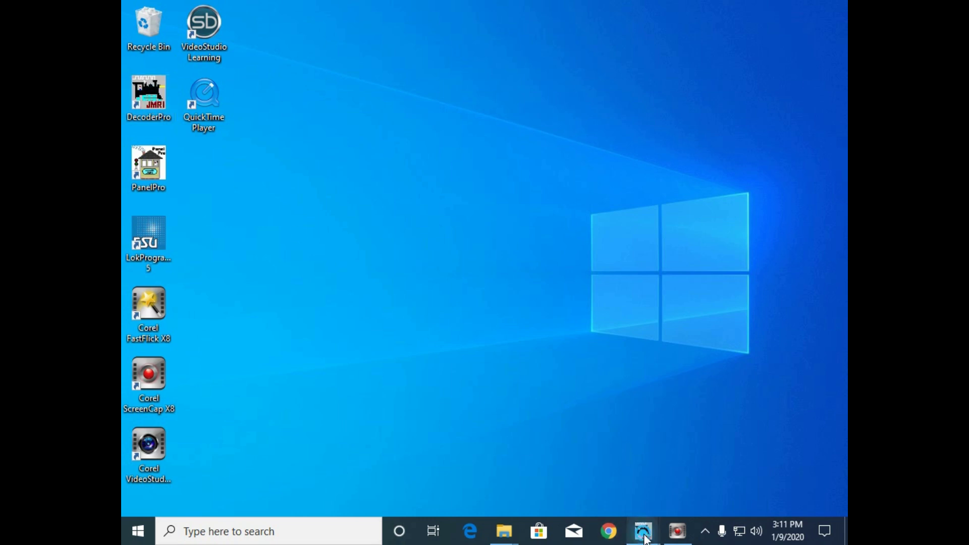
# - View the DecoderPro roster window and minimize it
pyautogui.moveTo(645, 537)
pyautogui.click(335, 482)
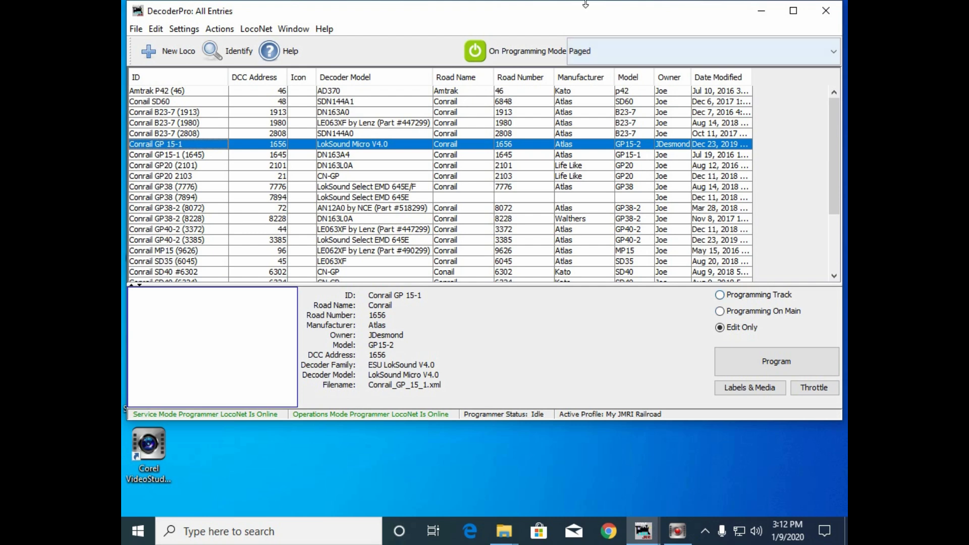
pyautogui.click(757, 12)
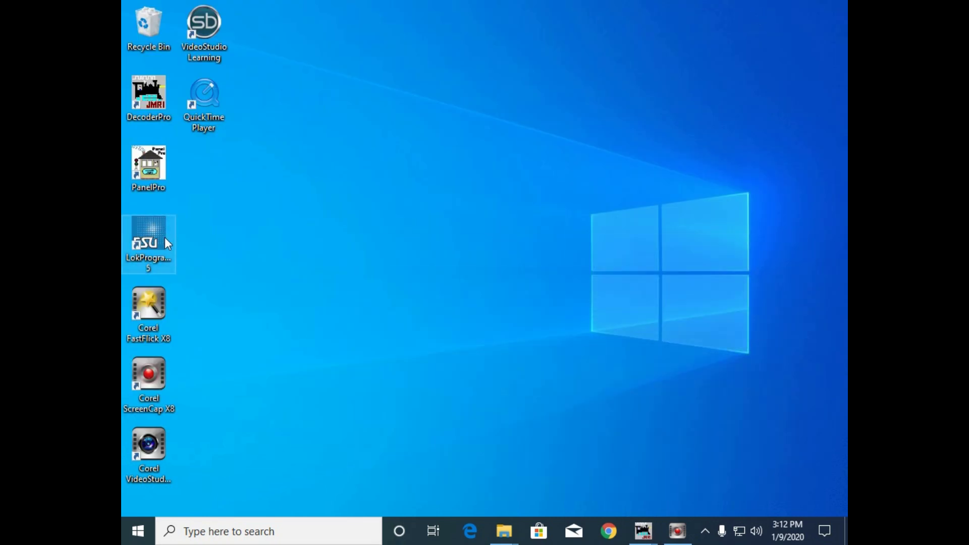
# - Launch LokProgrammer and close its startup wizard
pyautogui.doubleClick(165, 236)
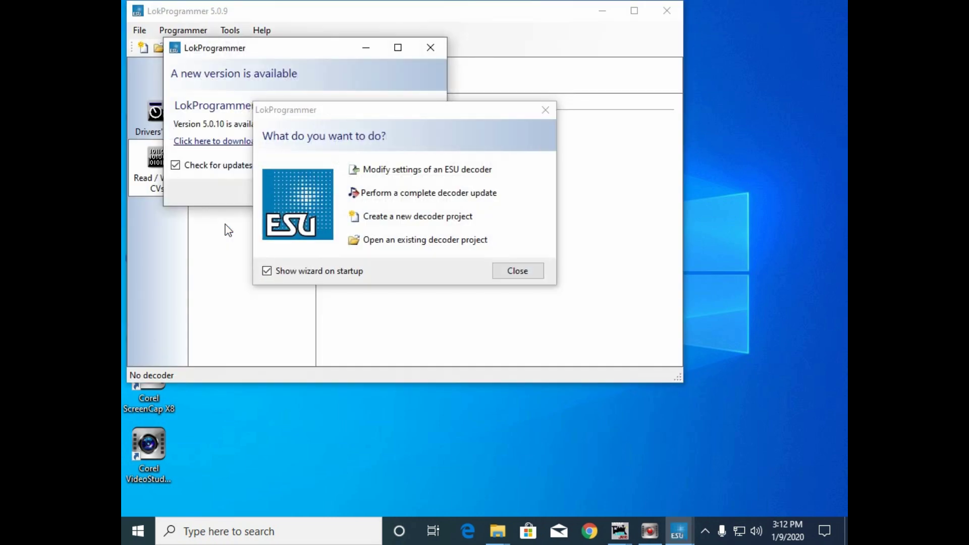
pyautogui.click(525, 272)
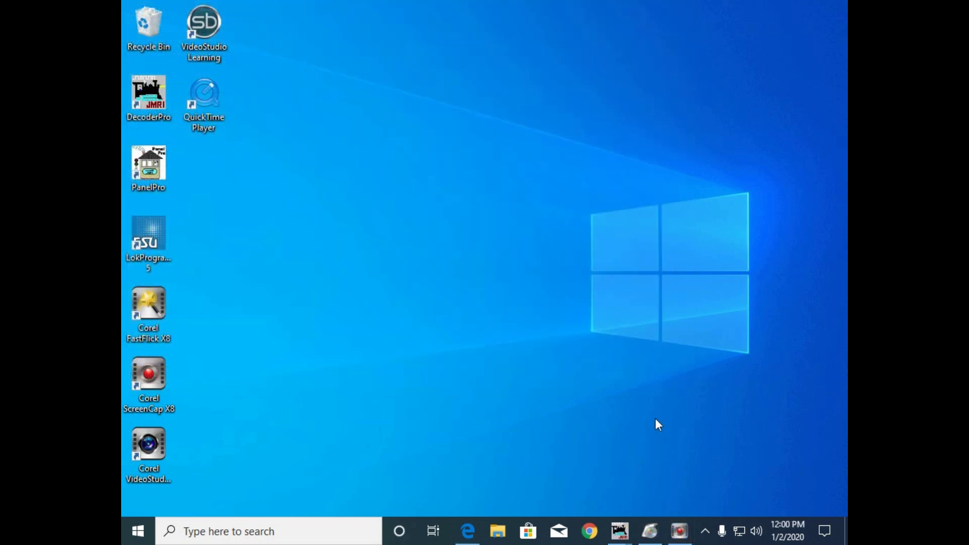
# - Switch to Microsoft Edge and browse the LokSound Select soundfile list to the end of the GE 16cyl FDL Early (FT) description
pyautogui.moveTo(465, 539)
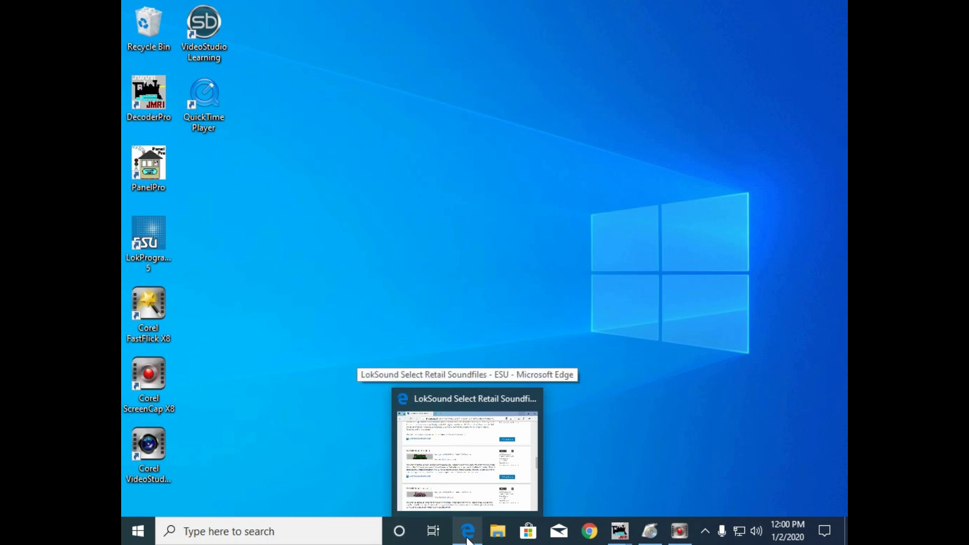
pyautogui.click(468, 539)
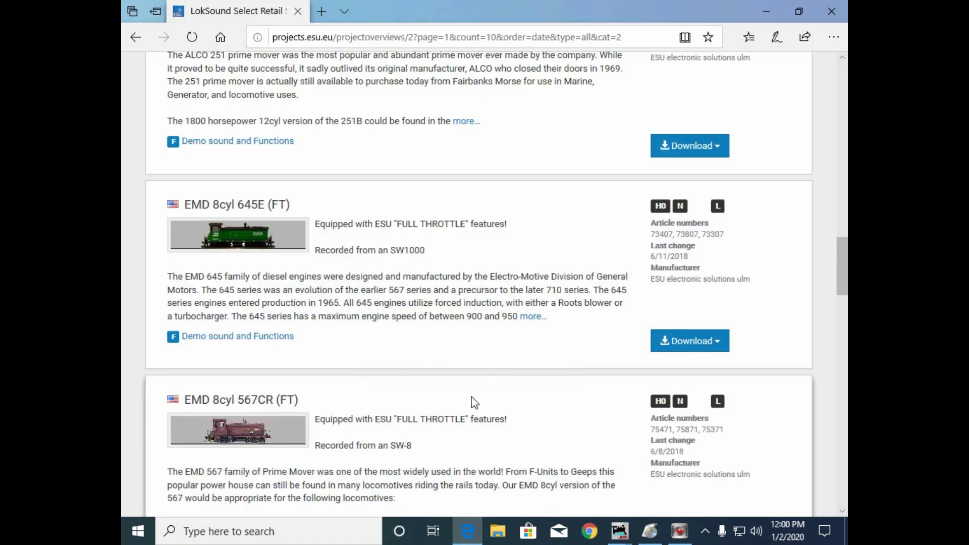
pyautogui.scroll(6, 472, 398)
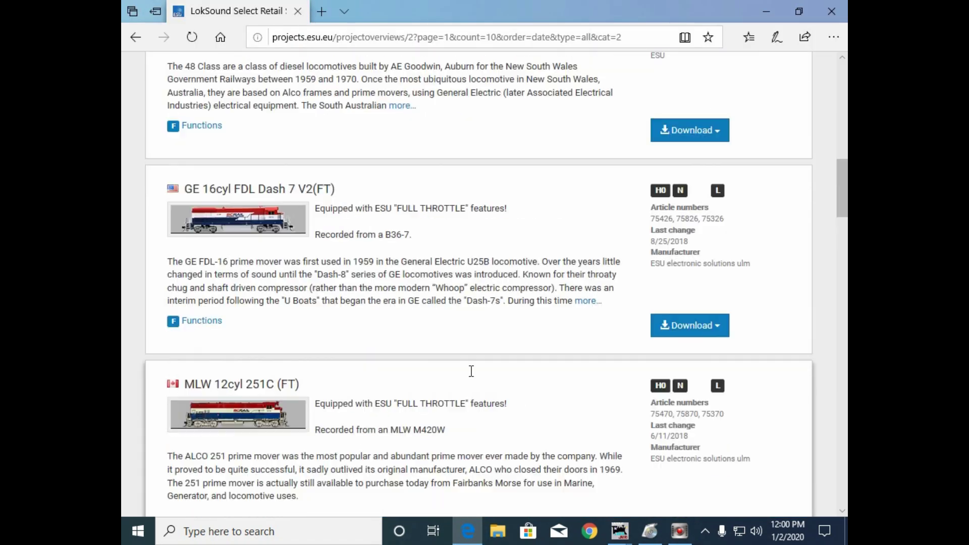
pyautogui.scroll(12, 471, 371)
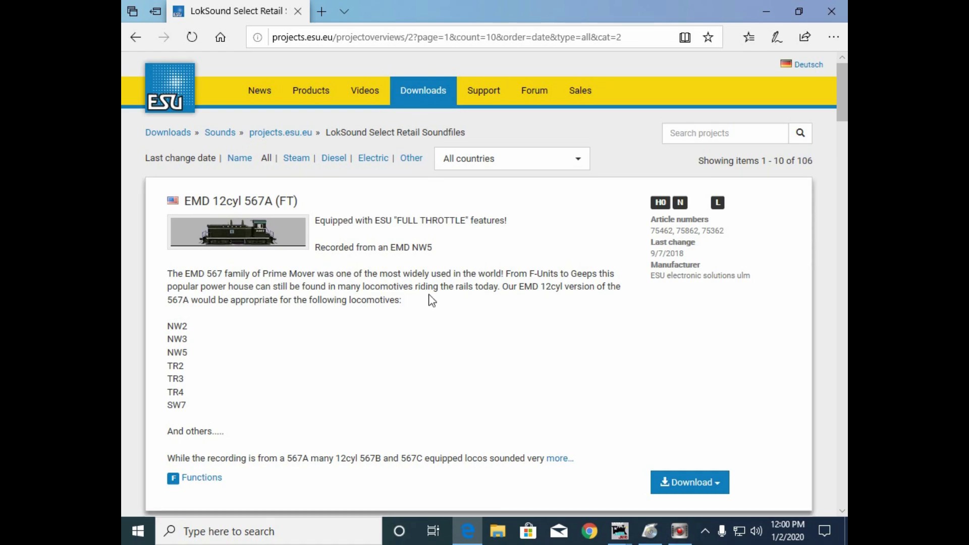
pyautogui.scroll(-8, 429, 293)
pyautogui.scroll(-12, 432, 295)
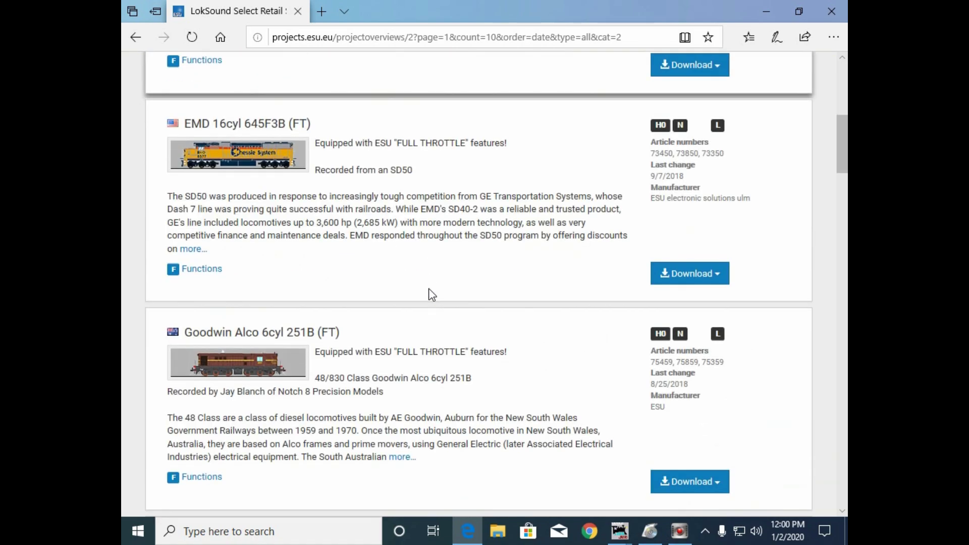
pyautogui.scroll(-18, 428, 298)
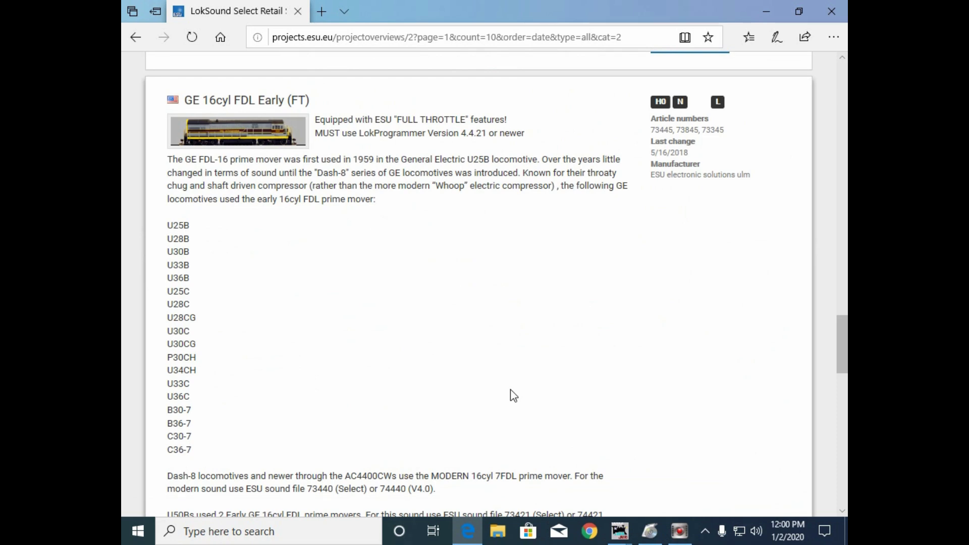
pyautogui.scroll(-4, 492, 359)
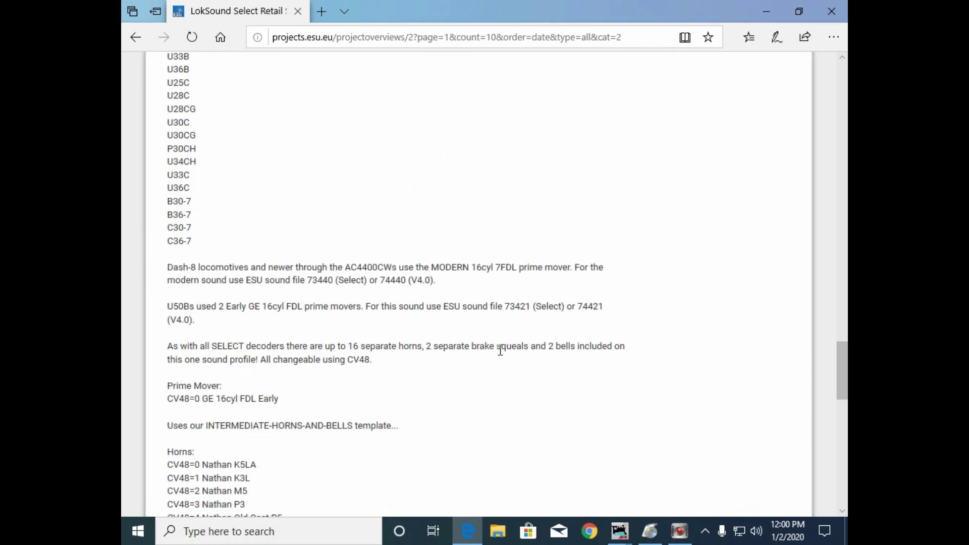
pyautogui.scroll(-10, 500, 351)
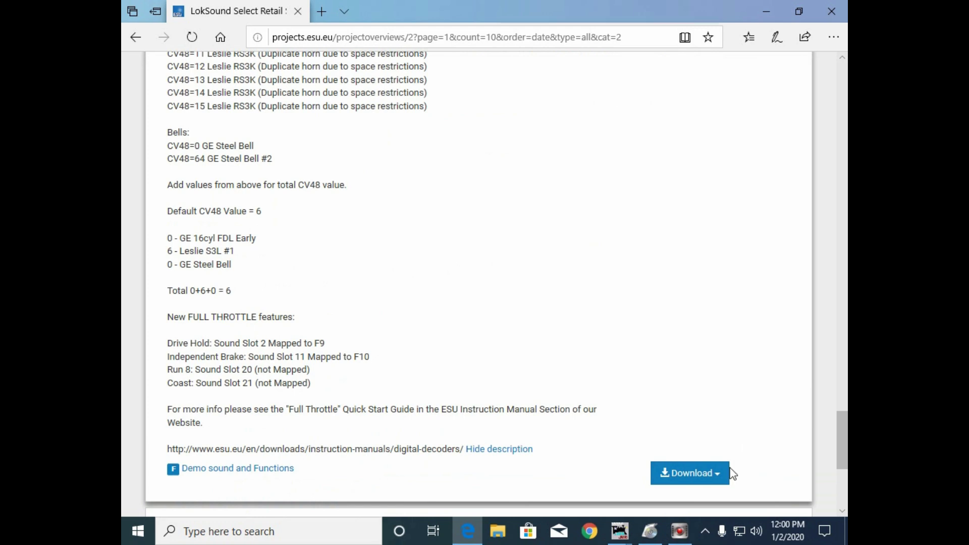
# - Download the GE 16cyl FDL Early soundfile 73845 for LokSound Select direct / micro, accepting the license, and open it in LokProgrammer
pyautogui.click(716, 475)
pyautogui.scroll(-3, 719, 466)
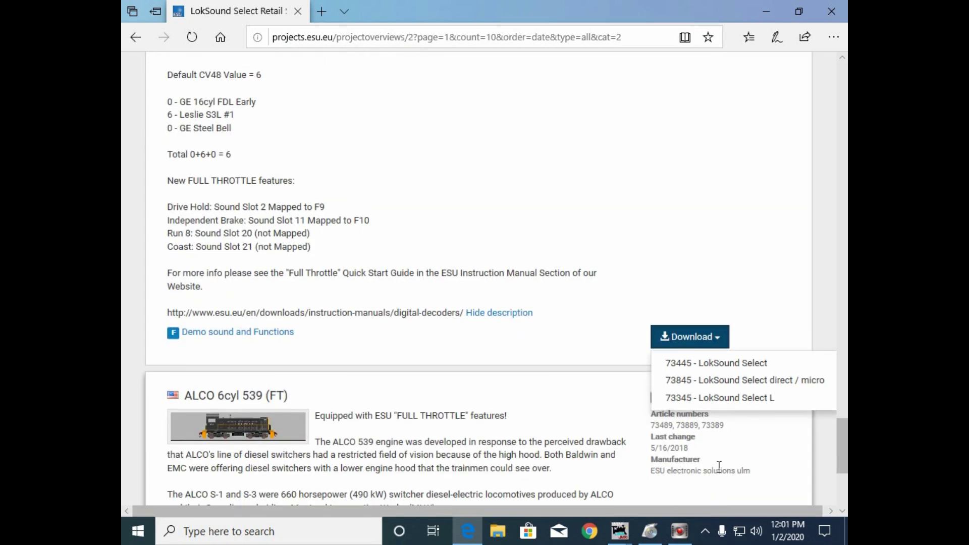
pyautogui.click(731, 384)
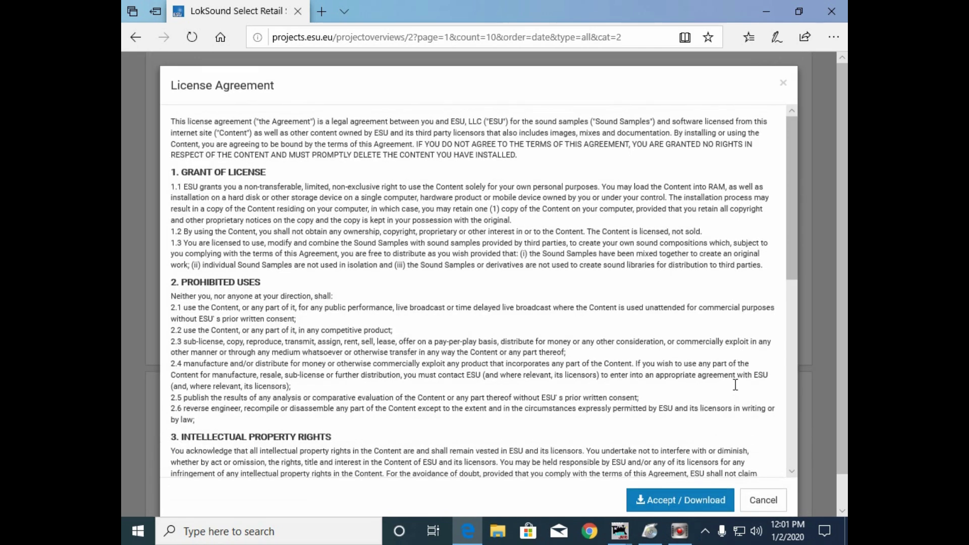
pyautogui.scroll(-3, 716, 398)
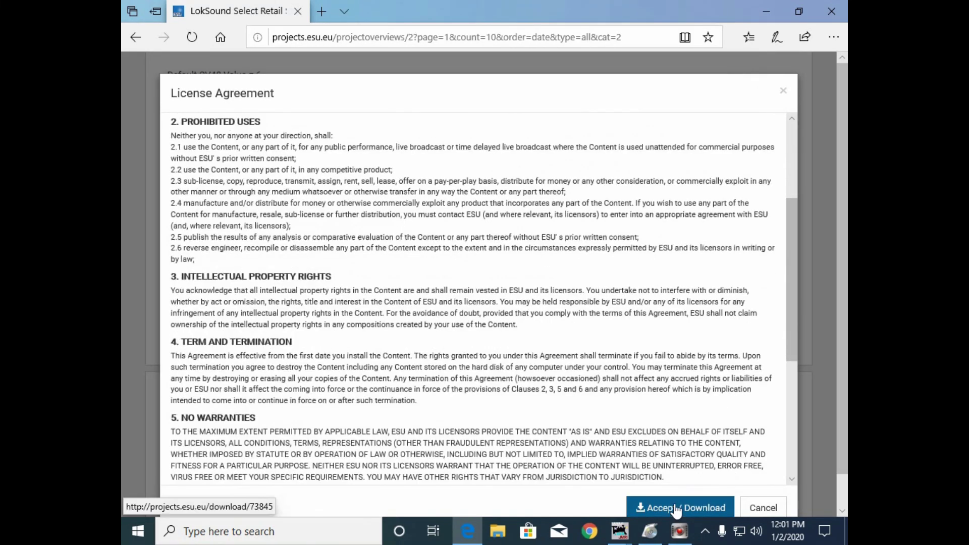
pyautogui.click(676, 508)
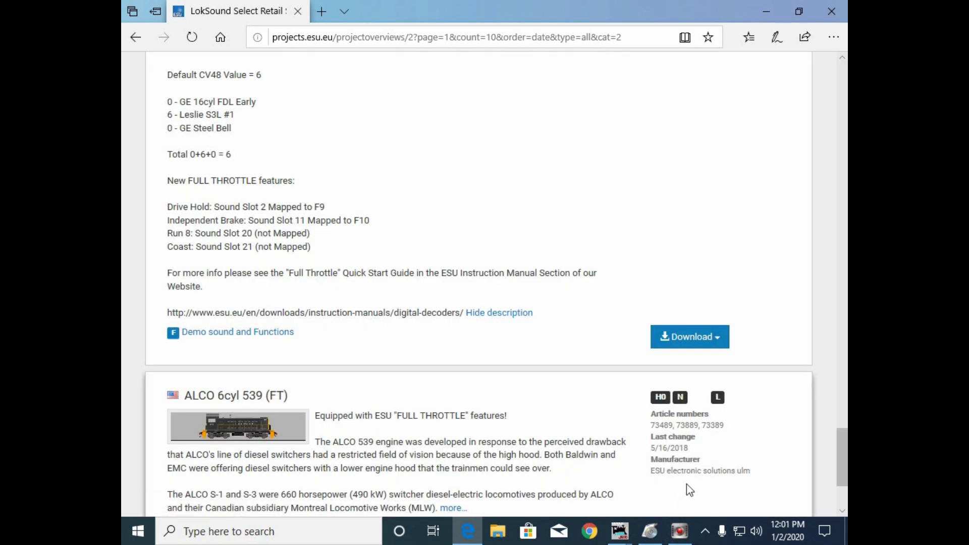
pyautogui.click(542, 492)
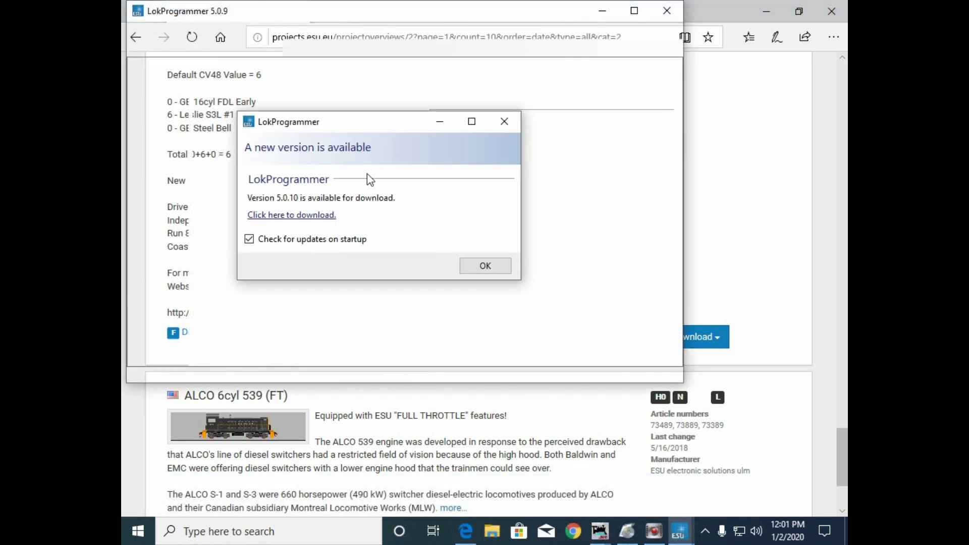
pyautogui.click(488, 264)
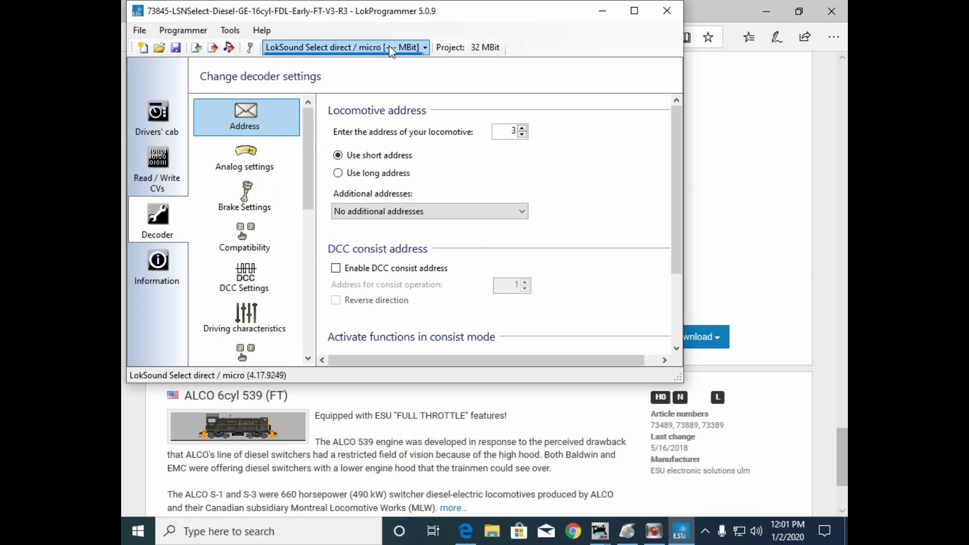
# - Try to update the decoder's firmware
pyautogui.click(229, 31)
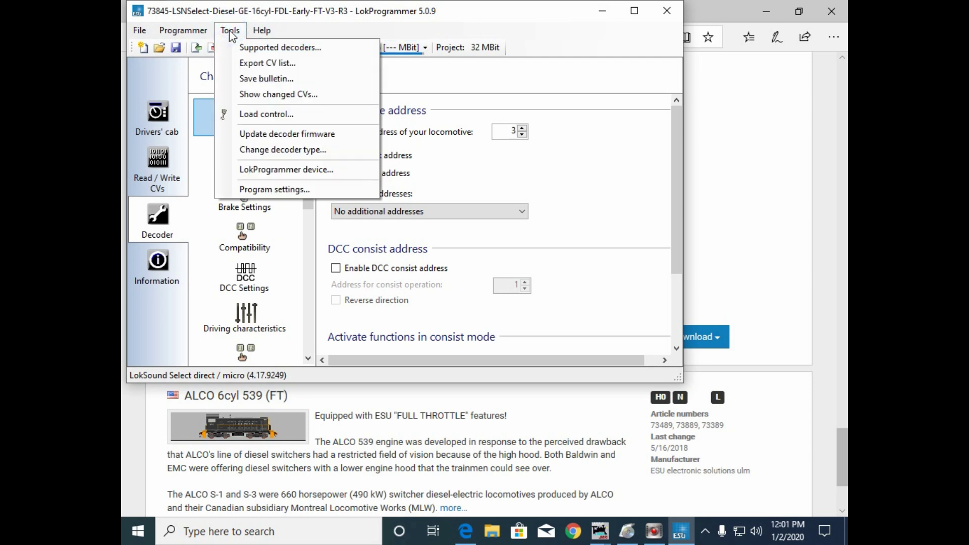
pyautogui.click(260, 134)
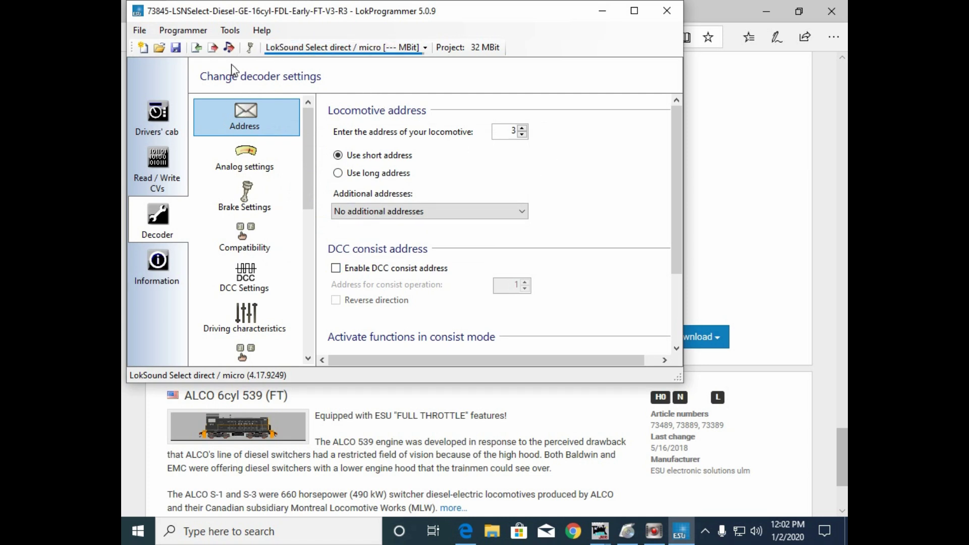
# - Set the locomotive to use a long address and enter 2664 as its address
pyautogui.click(340, 173)
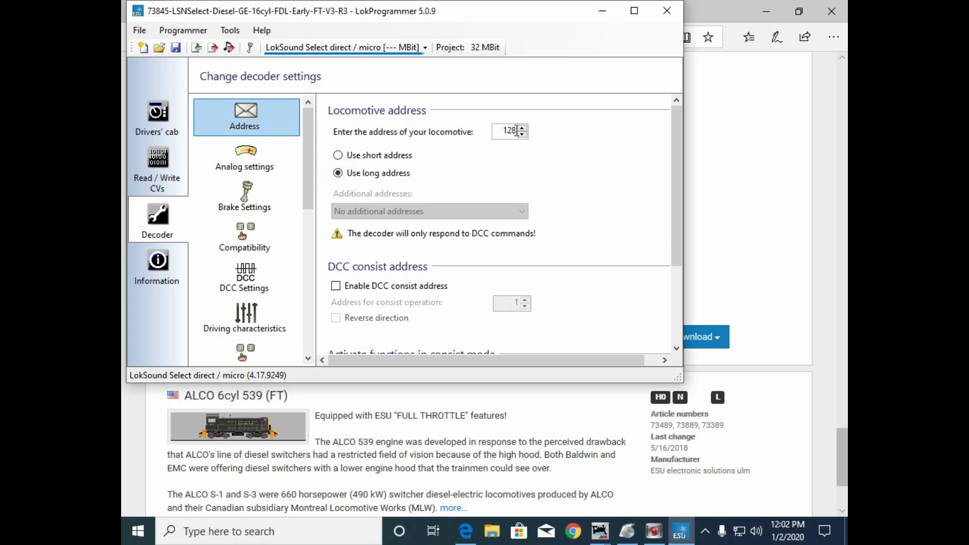
pyautogui.doubleClick(498, 132)
pyautogui.write('2664')
pyautogui.scroll(-3, 477, 244)
pyautogui.scroll(3, 480, 248)
# - Write the decoder data to the decoder, overwriting the defaults with the current values
pyautogui.click(218, 50)
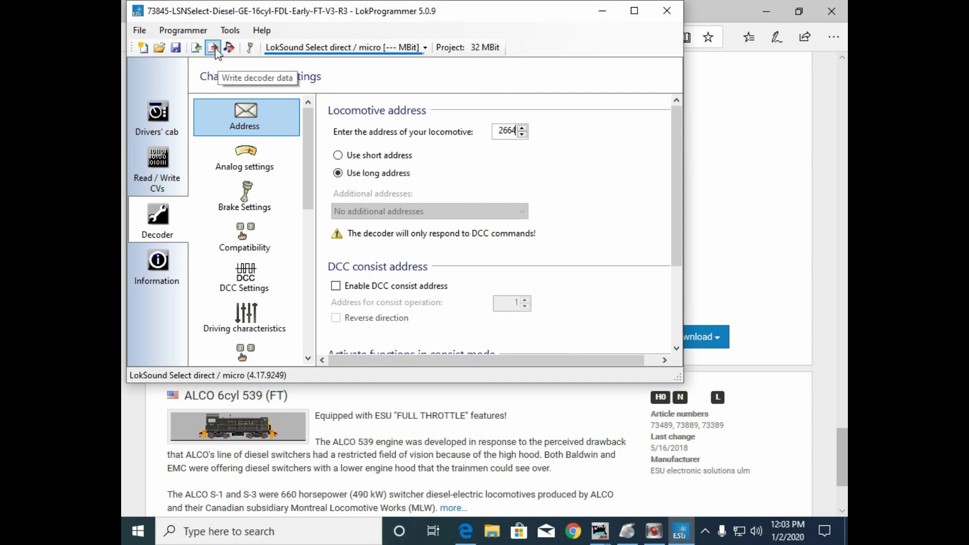
pyautogui.click(214, 49)
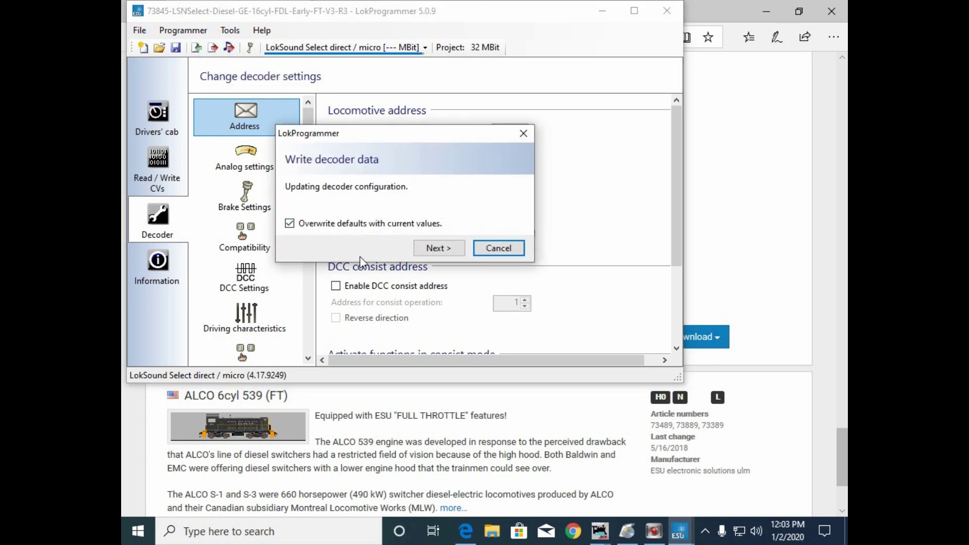
pyautogui.click(428, 255)
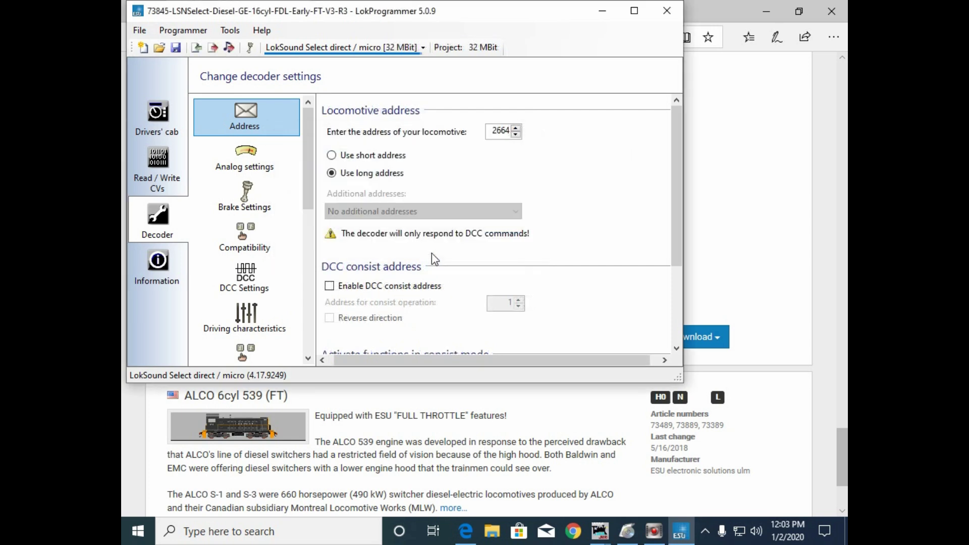
# - Write the sound data to the decoder, including the decoder data and overwriting defaults with the current values
pyautogui.click(230, 48)
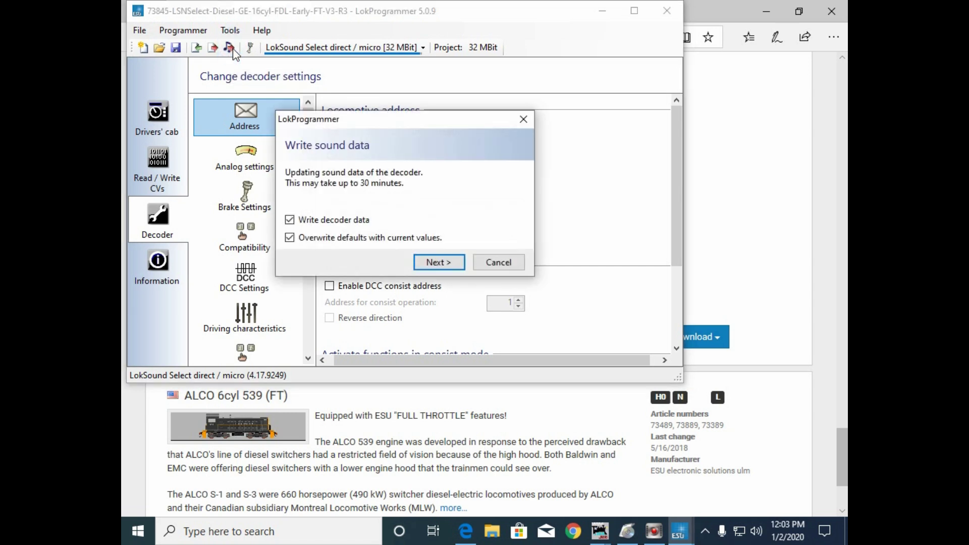
pyautogui.click(447, 261)
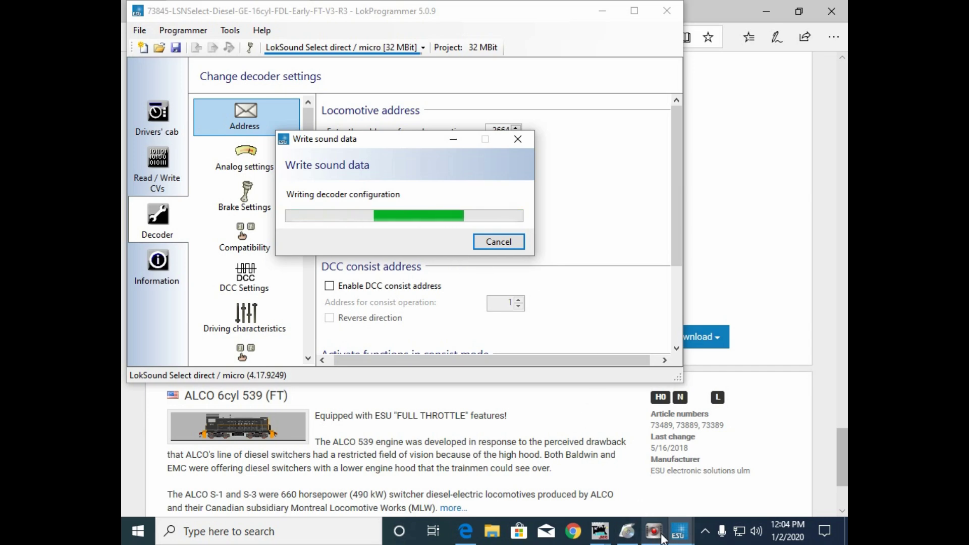
pyautogui.moveTo(662, 539)
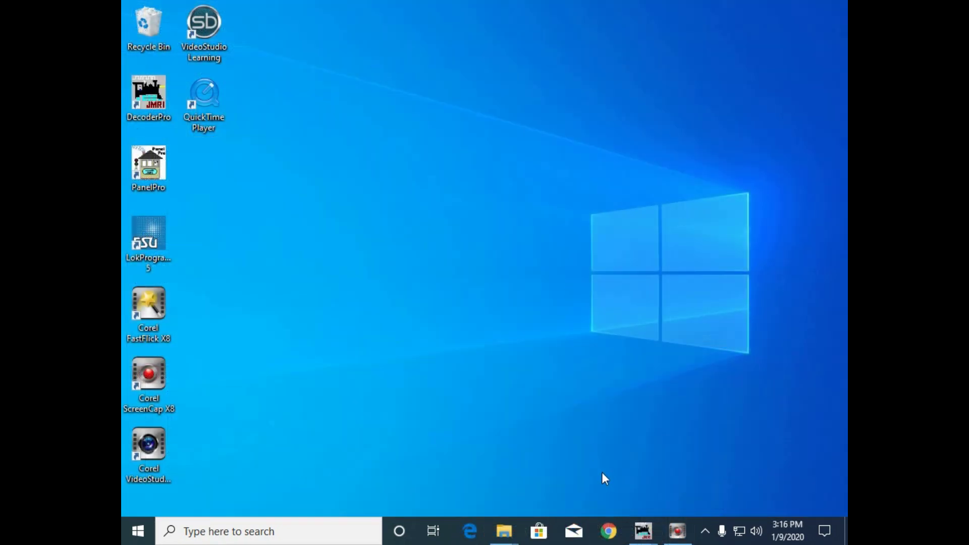
# - Switch to the DecoderPro roster window, try the Programming Track and Programming On Main modes, and set it to Edit Only
pyautogui.moveTo(643, 531)
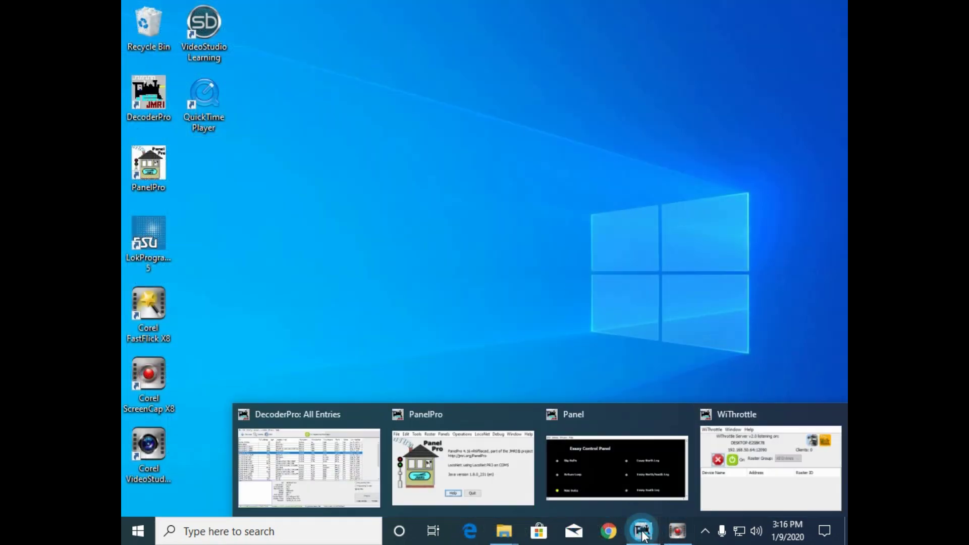
pyautogui.click(307, 494)
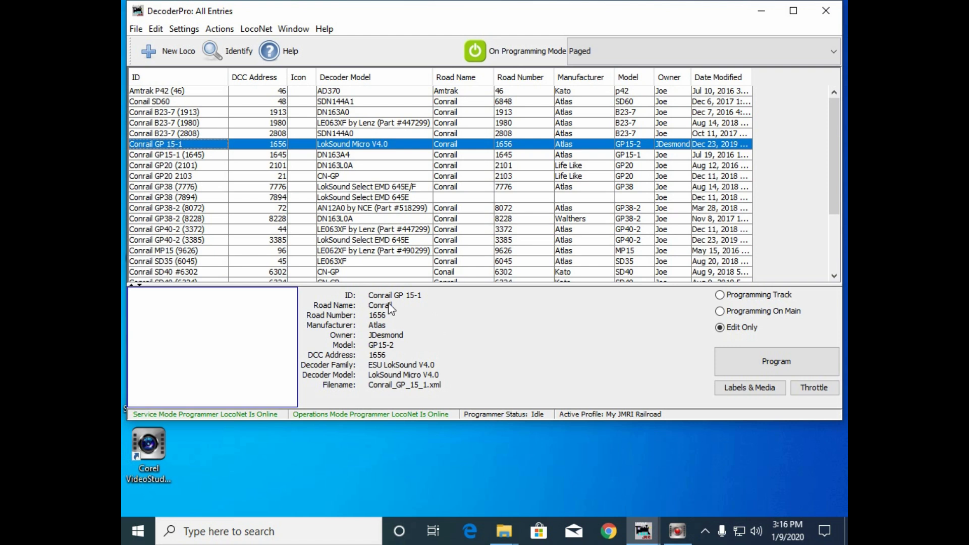
pyautogui.click(720, 299)
pyautogui.click(720, 312)
pyautogui.click(720, 329)
# - Start a new loco entry and choose the Electronic Solutions Ulm LokSound Select direct / micro as its decoder
pyautogui.click(173, 56)
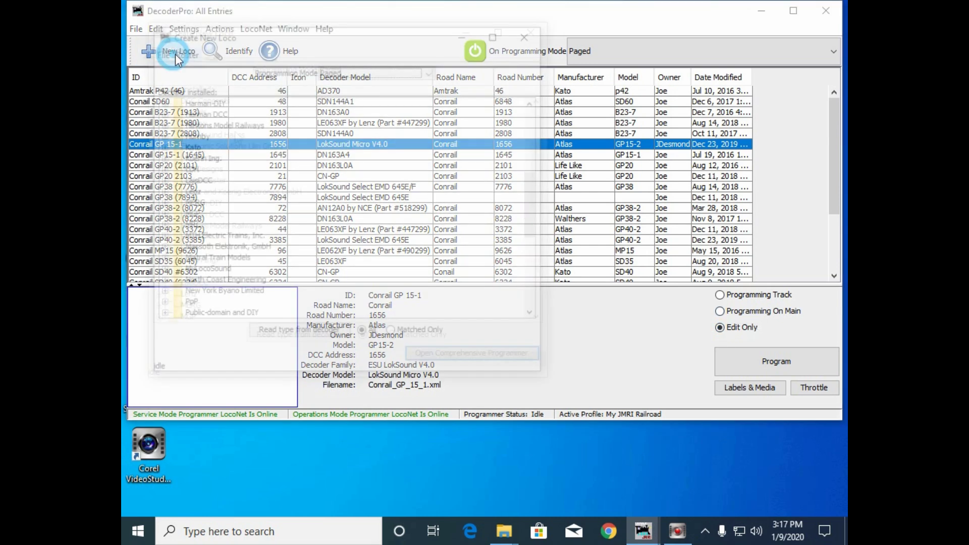
pyautogui.click(254, 148)
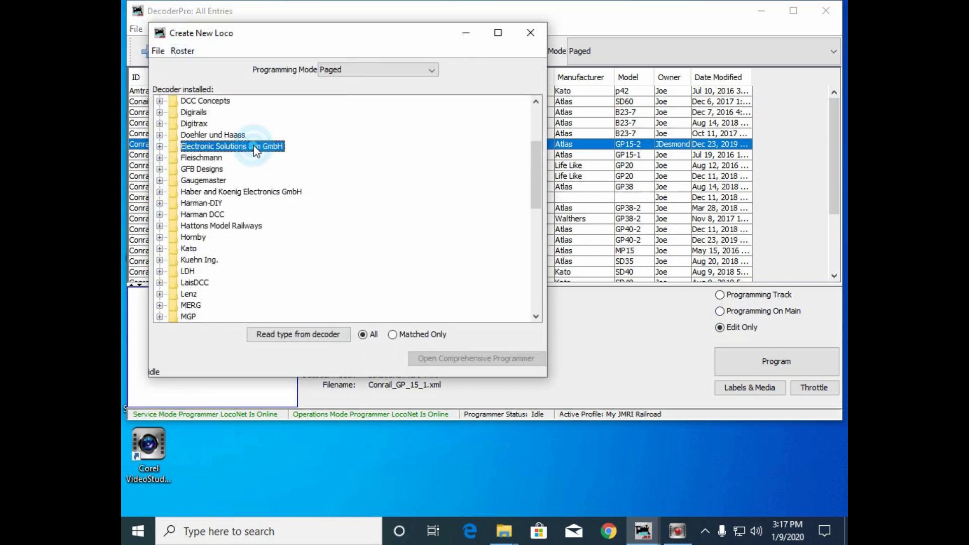
pyautogui.click(160, 146)
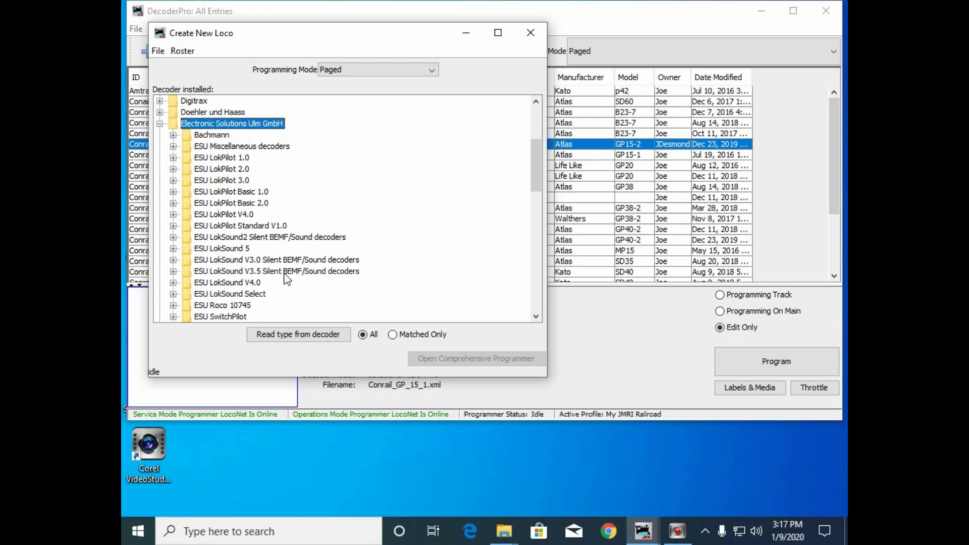
pyautogui.click(259, 296)
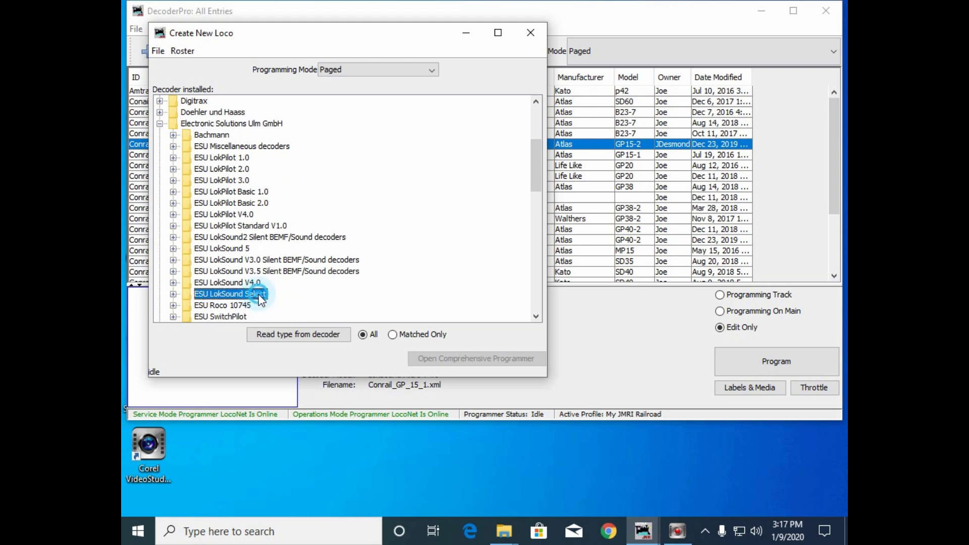
pyautogui.doubleClick(259, 297)
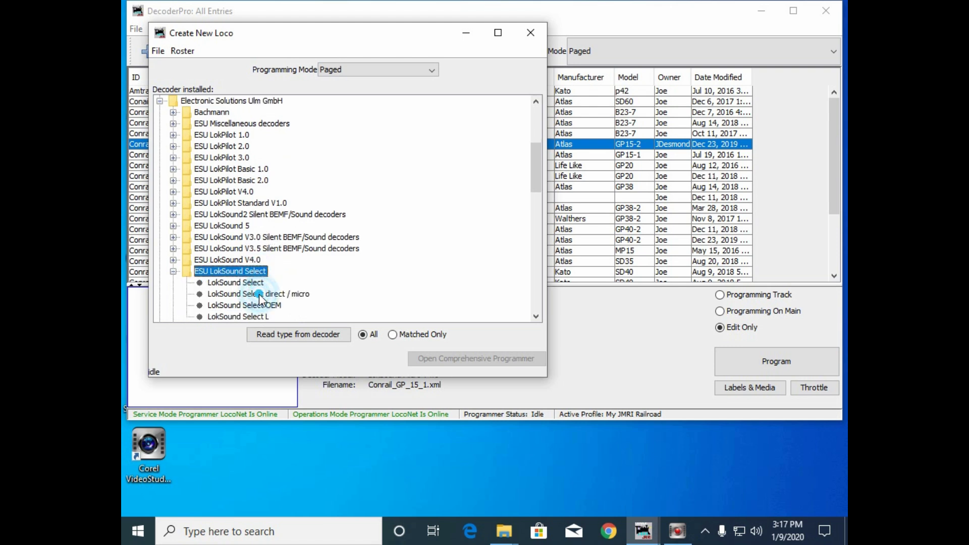
pyautogui.click(291, 294)
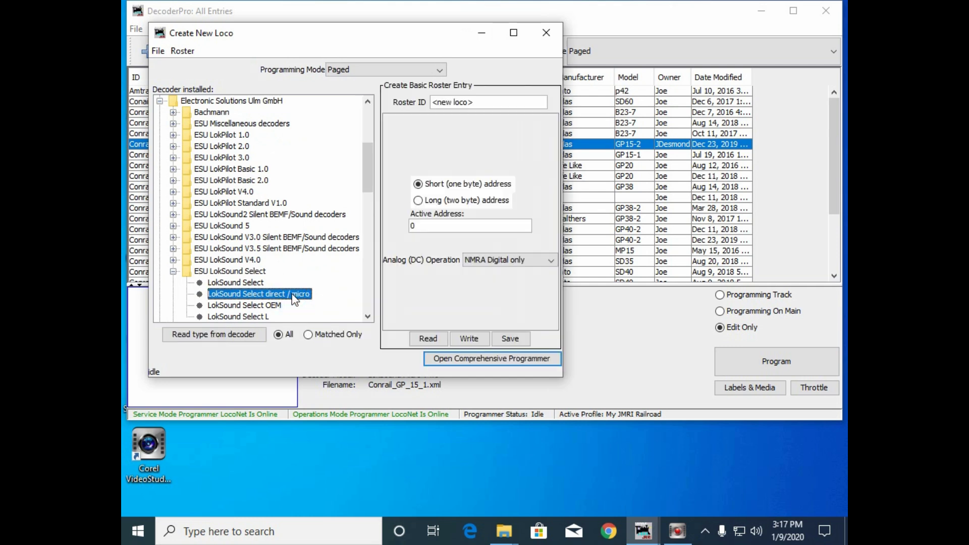
# - Set the new locomotive's roster ID to Conrail U25B #2664
pyautogui.tripleClick(475, 103)
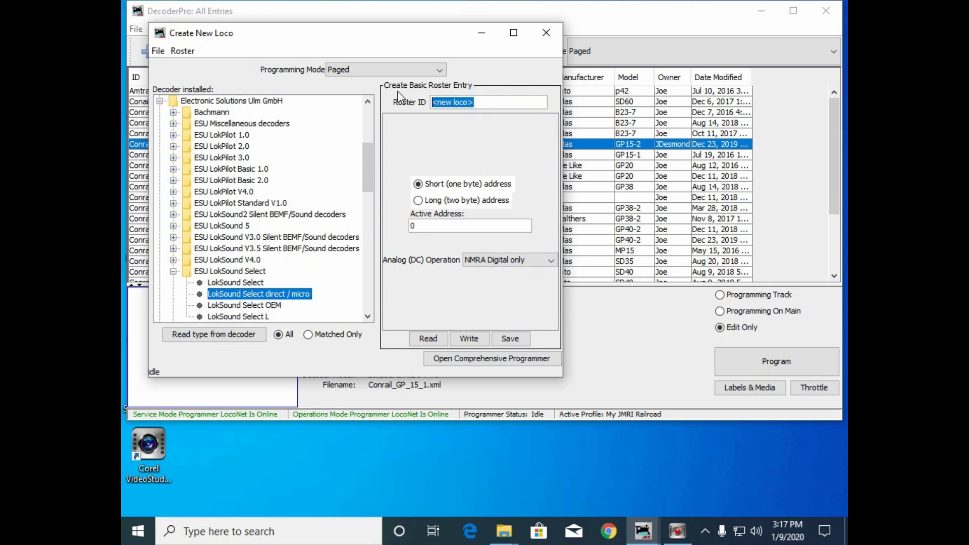
pyautogui.write('Conra')
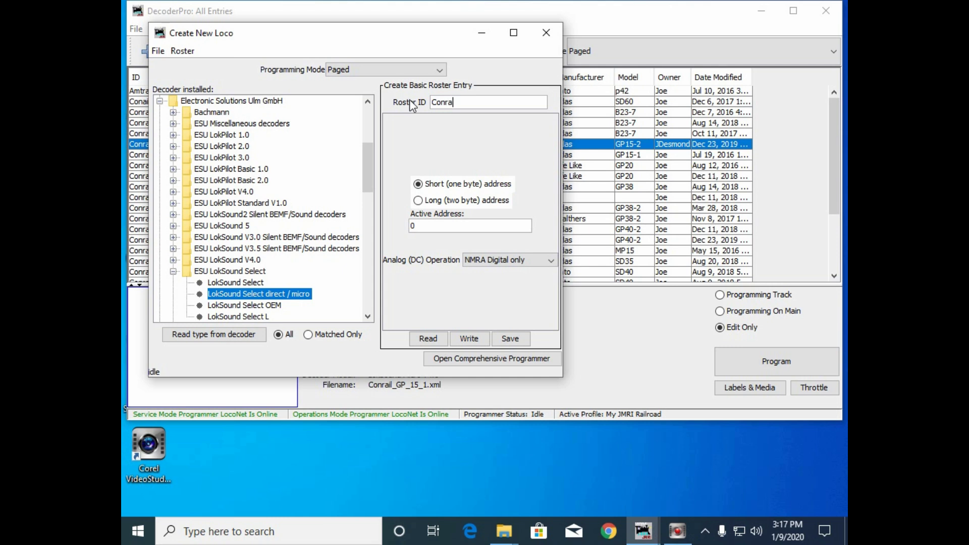
pyautogui.write('il U25B #2664')
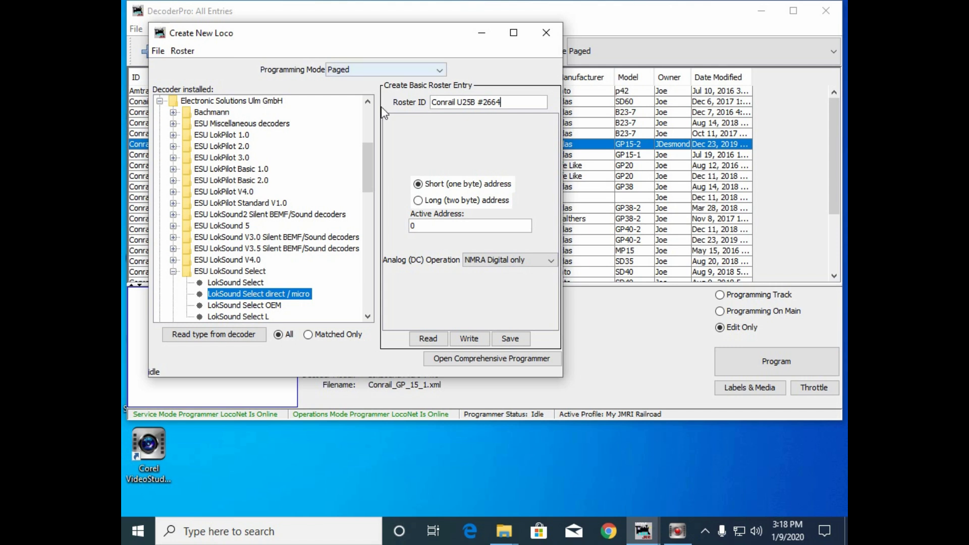
# - Give the locomotive the long (two byte) address 2664 and open it in the comprehensive programmer, dismissing any message
pyautogui.click(418, 200)
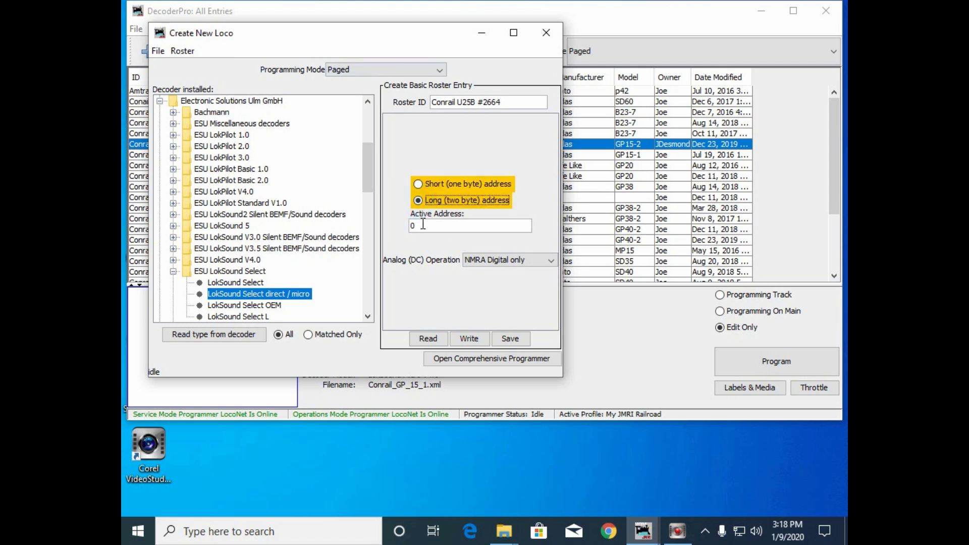
pyautogui.click(421, 226)
pyautogui.press('BackSpace')
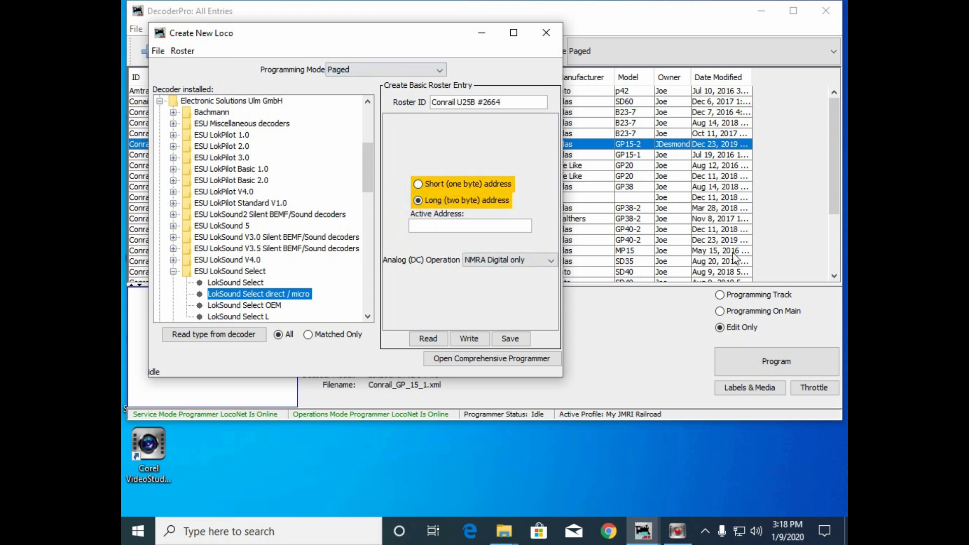
pyautogui.write('2664')
pyautogui.click(448, 368)
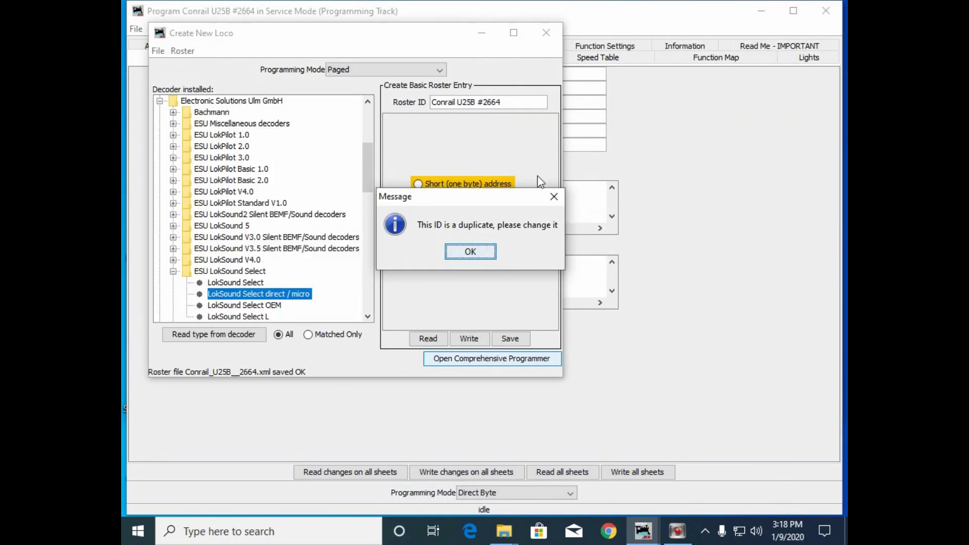
pyautogui.click(486, 252)
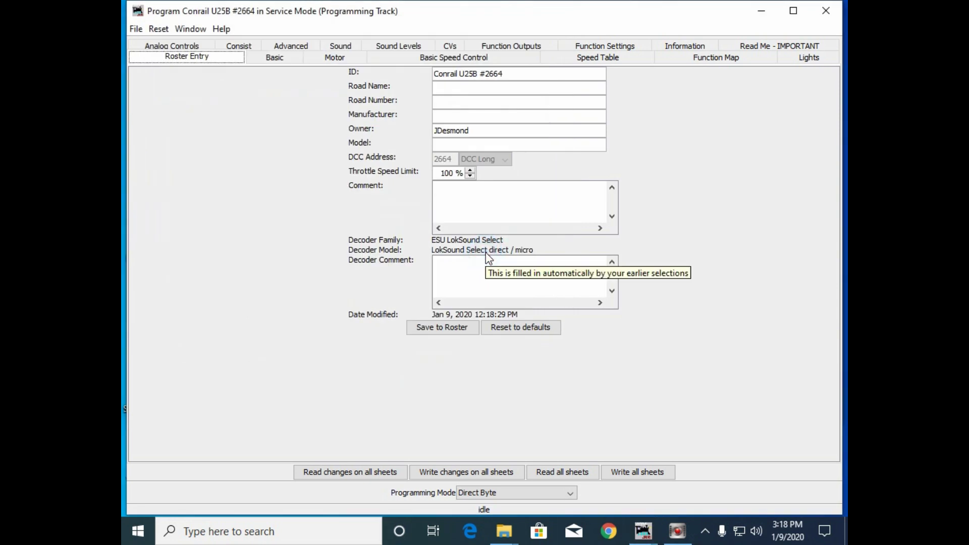
# - Fill in the roster entry with road name Conrail, road number 2664, manufacturer Atlas and model U25B
pyautogui.click(456, 89)
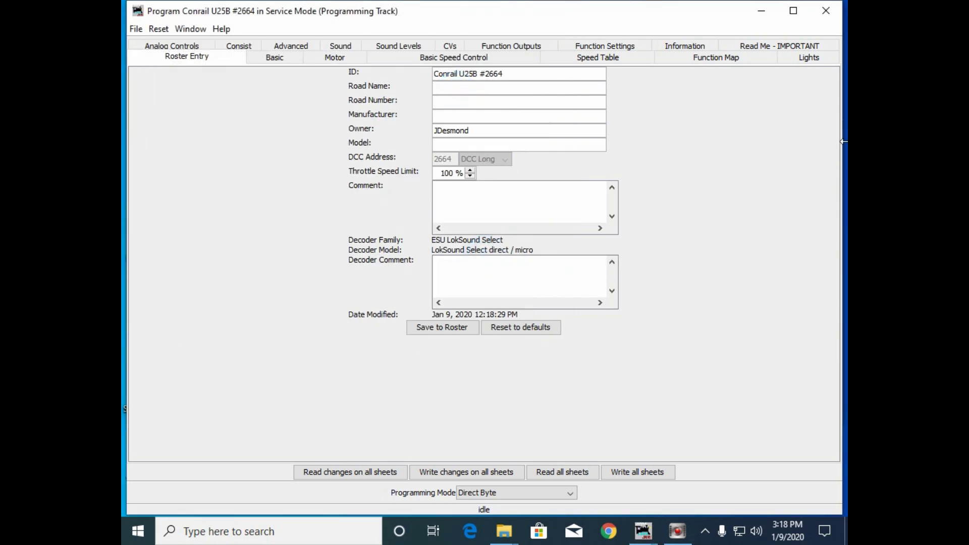
pyautogui.write('Conrail')
pyautogui.press('Tab')
pyautogui.write('2664')
pyautogui.press('Tab')
pyautogui.write('Atlas')
pyautogui.press('Tab')
pyautogui.press('Tab')
pyautogui.write('U25B')
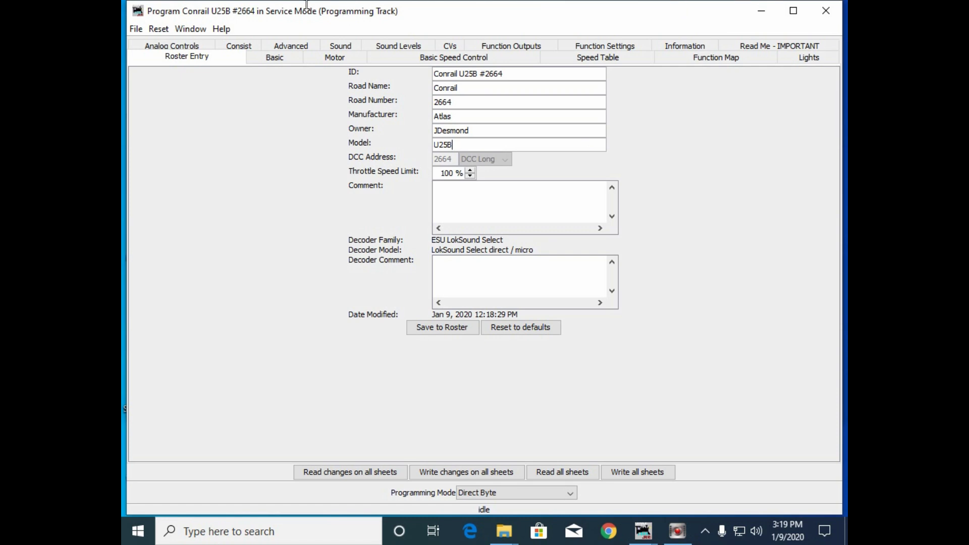
# - Open the Basic settings, try to write all sheets to the decoder, and stop the write
pyautogui.click(275, 58)
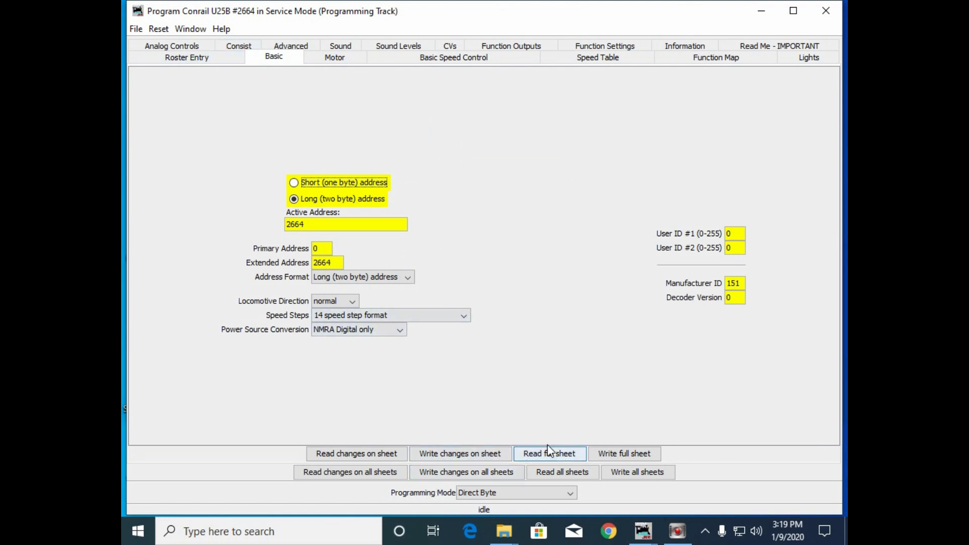
pyautogui.click(632, 473)
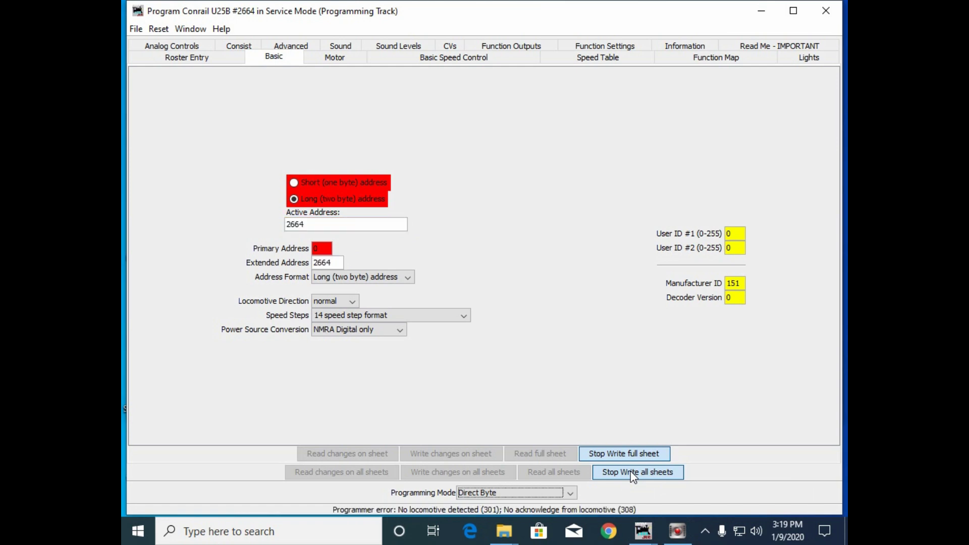
pyautogui.click(633, 475)
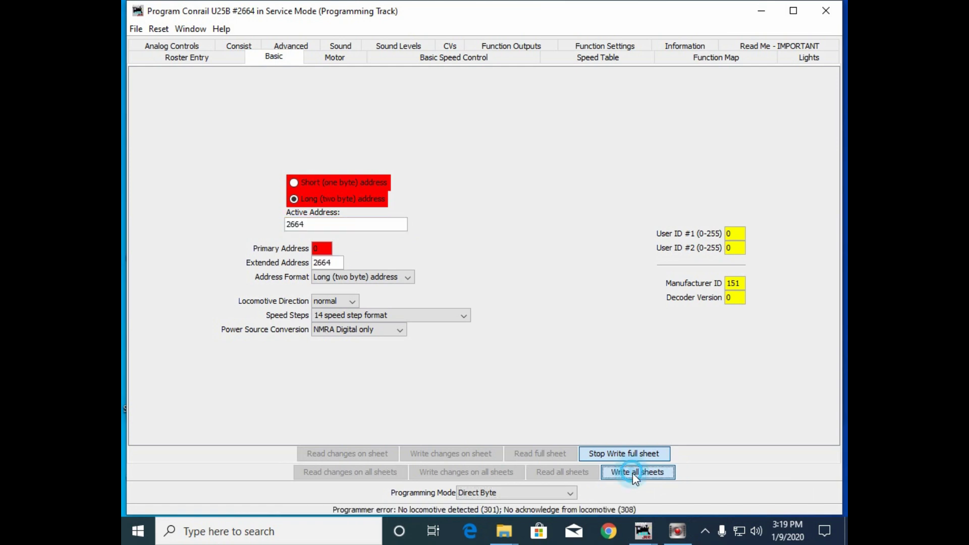
# - Save the Conrail U25B #2664 entry and close its programmer window
pyautogui.click(136, 30)
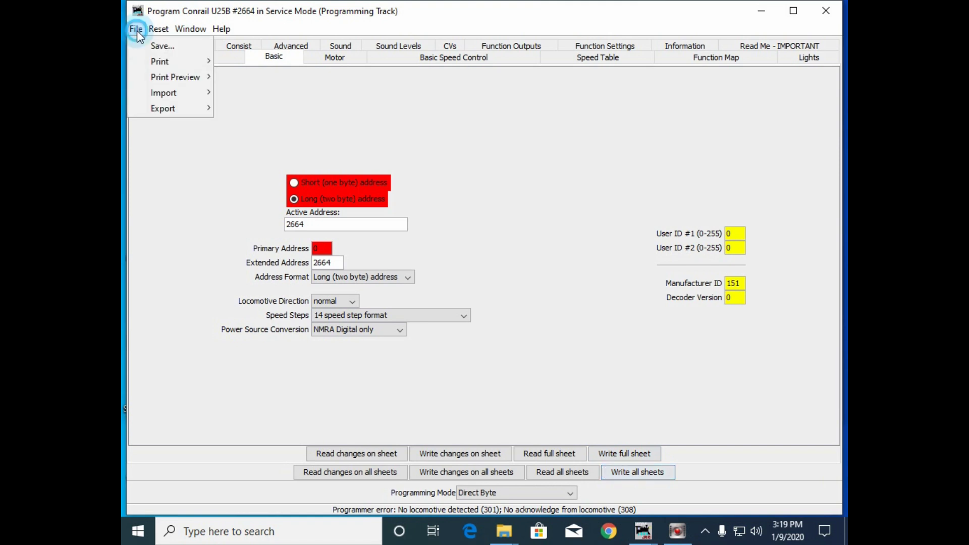
pyautogui.click(162, 47)
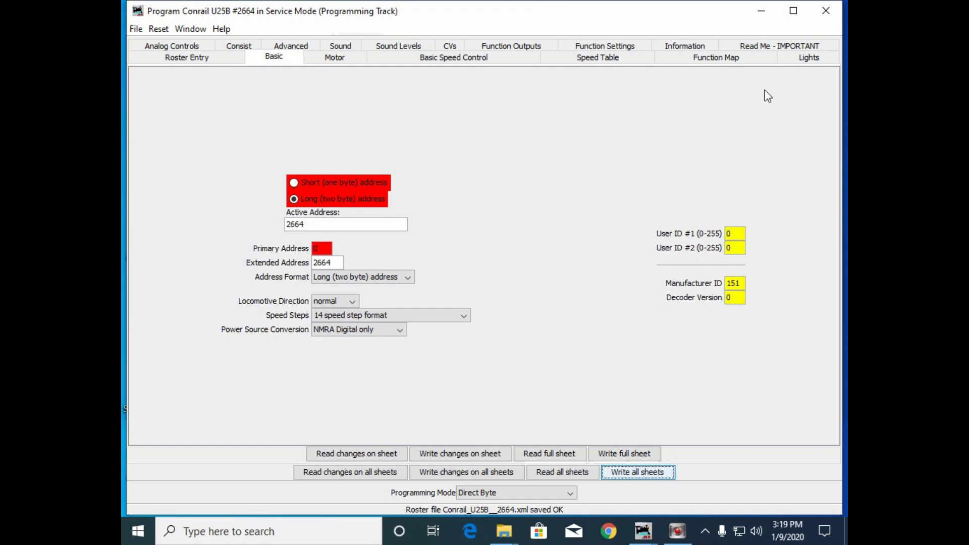
pyautogui.click(830, 15)
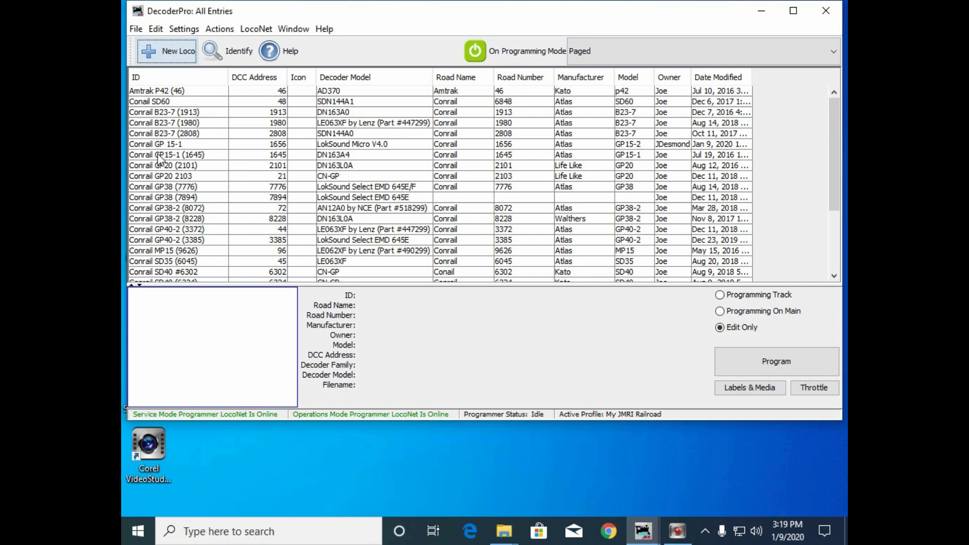
# - Find Conrail U25B #2664 in the roster and open its roster media settings
pyautogui.scroll(-4, 162, 167)
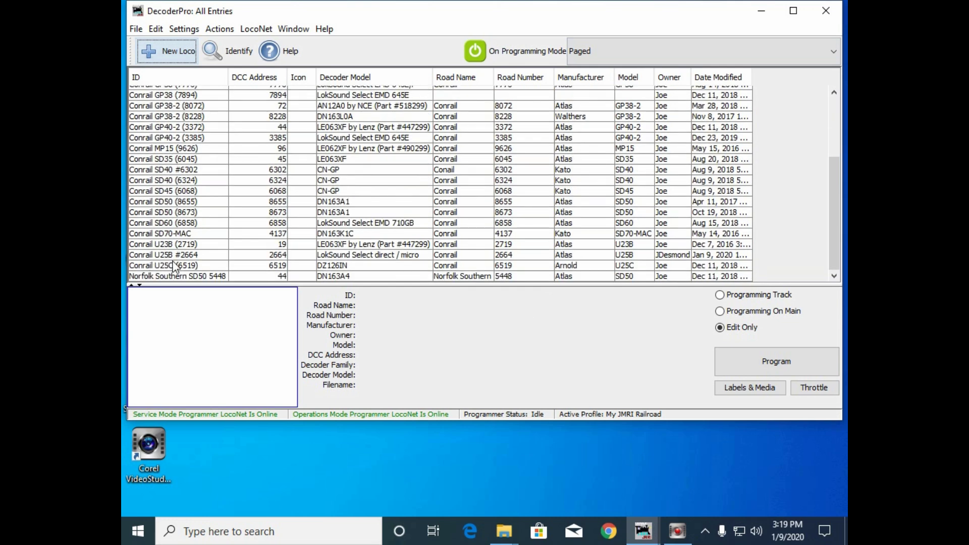
pyautogui.click(175, 256)
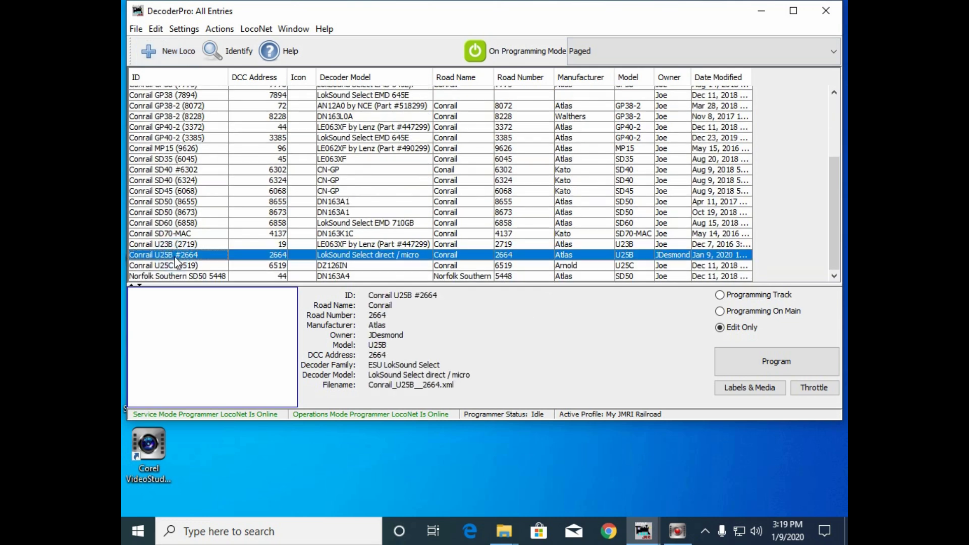
pyautogui.rightClick(208, 258)
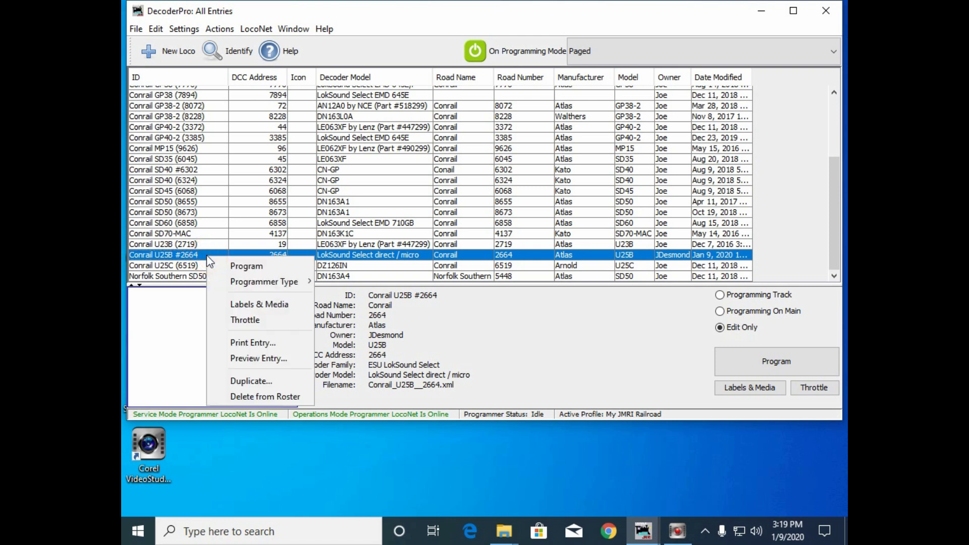
pyautogui.click(260, 304)
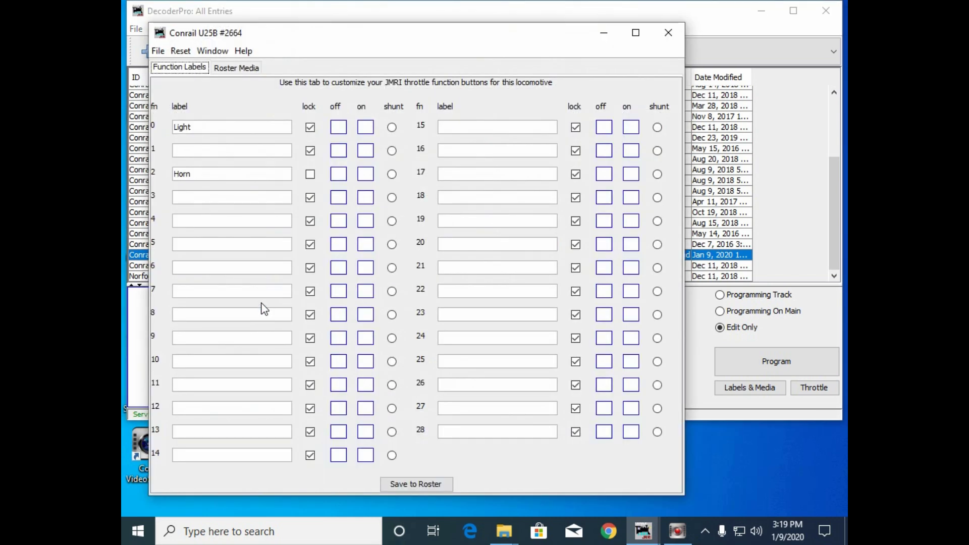
pyautogui.click(245, 69)
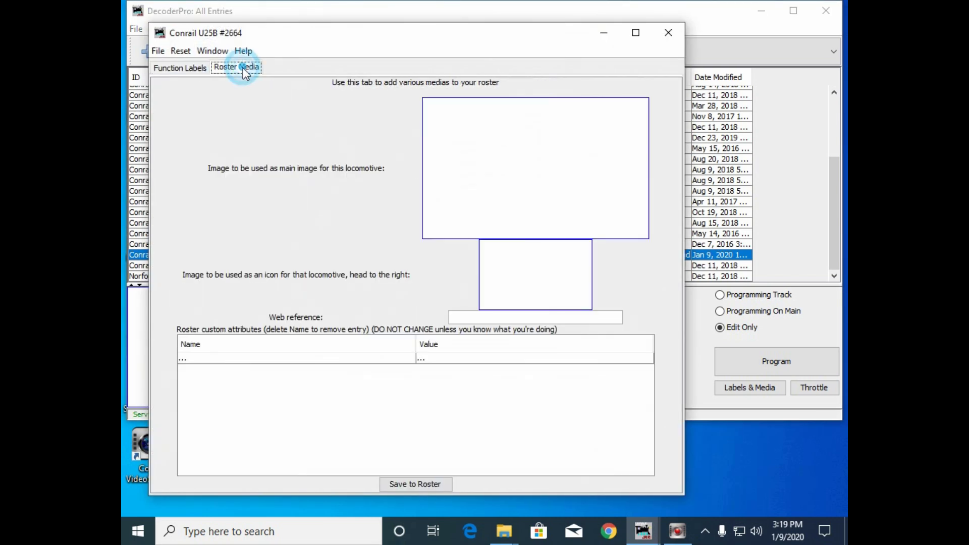
# - In a new File Explorer window, browse the NAS-6E-1E-46 network computer to Pictures, central jersey conrail, Roster, Locomotives
pyautogui.click(504, 533)
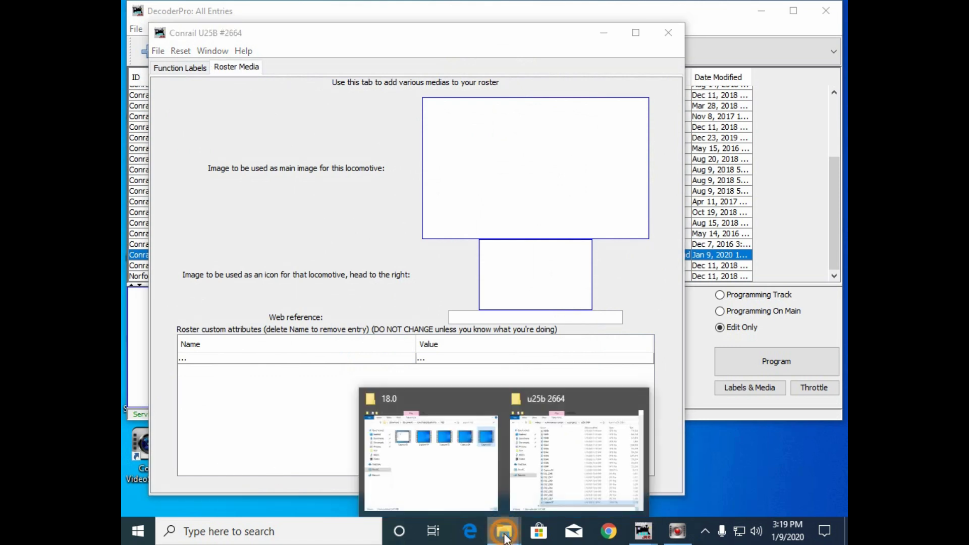
pyautogui.rightClick(505, 534)
pyautogui.click(465, 459)
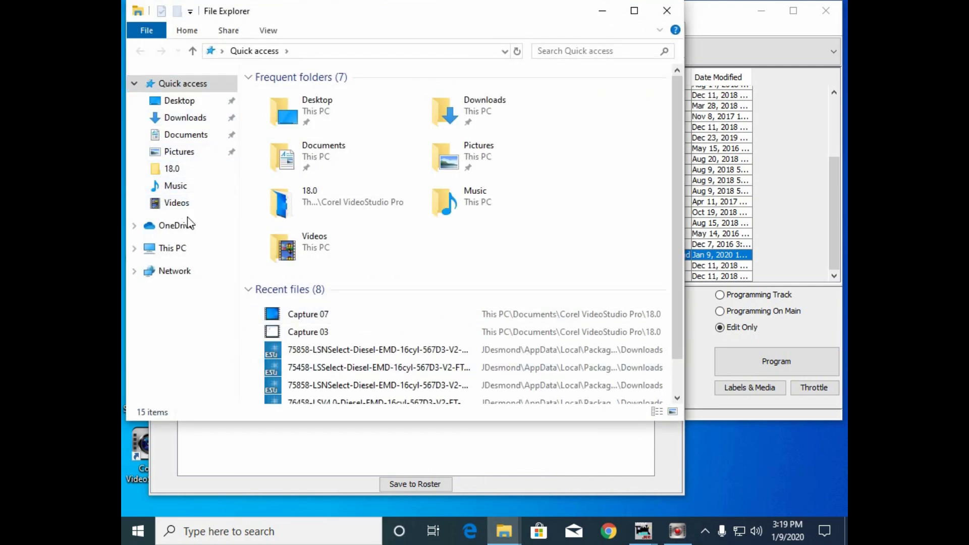
pyautogui.click(199, 270)
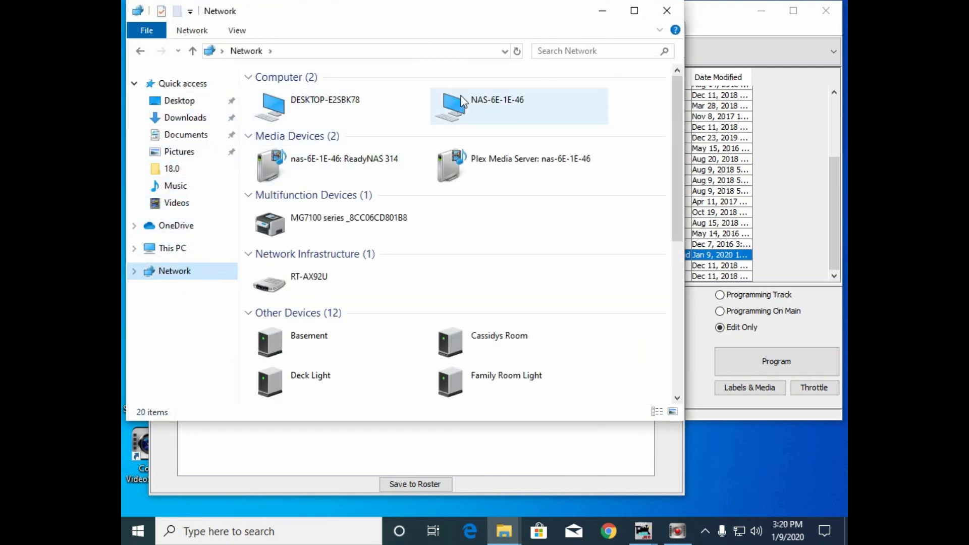
pyautogui.doubleClick(446, 103)
pyautogui.doubleClick(328, 161)
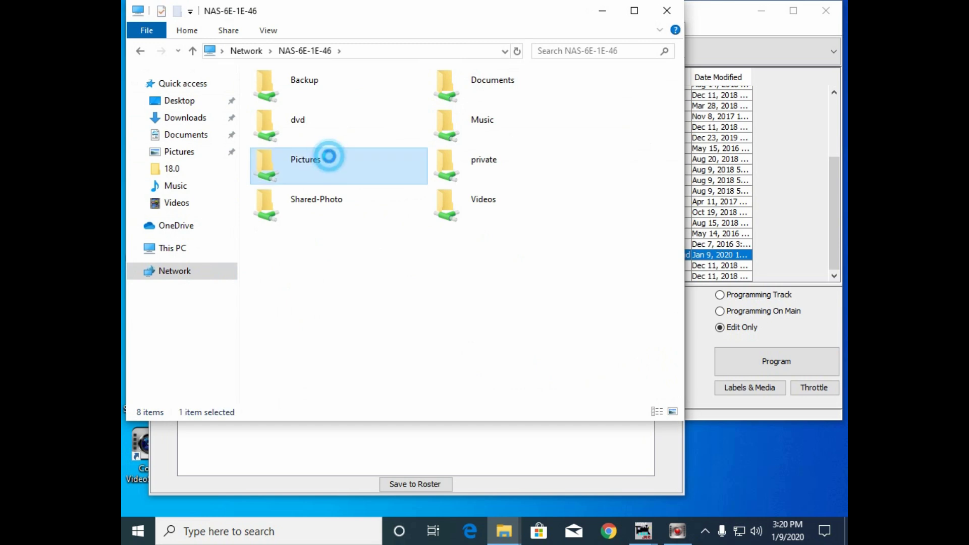
pyautogui.scroll(-5, 331, 162)
pyautogui.scroll(-5, 333, 164)
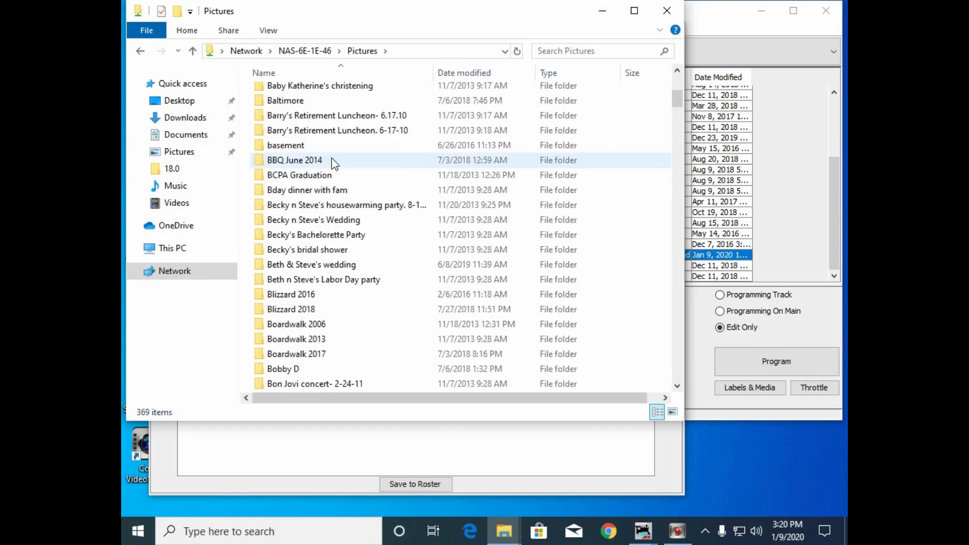
pyautogui.doubleClick(345, 371)
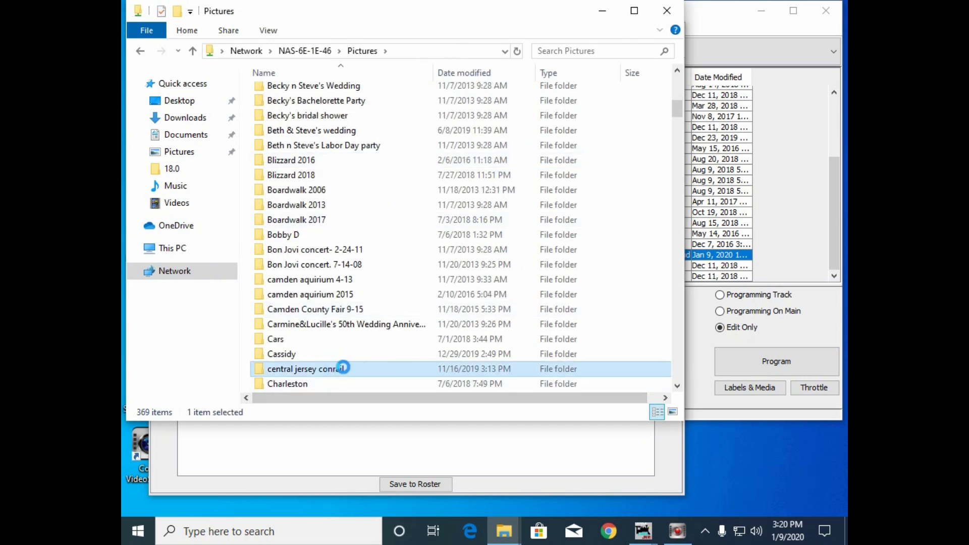
pyautogui.scroll(-10, 348, 359)
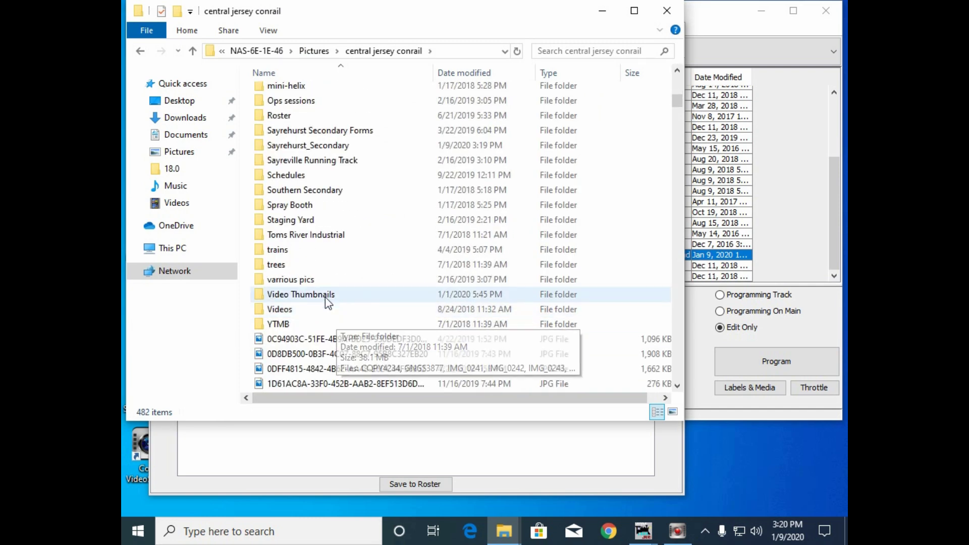
pyautogui.doubleClick(284, 117)
pyautogui.doubleClick(292, 108)
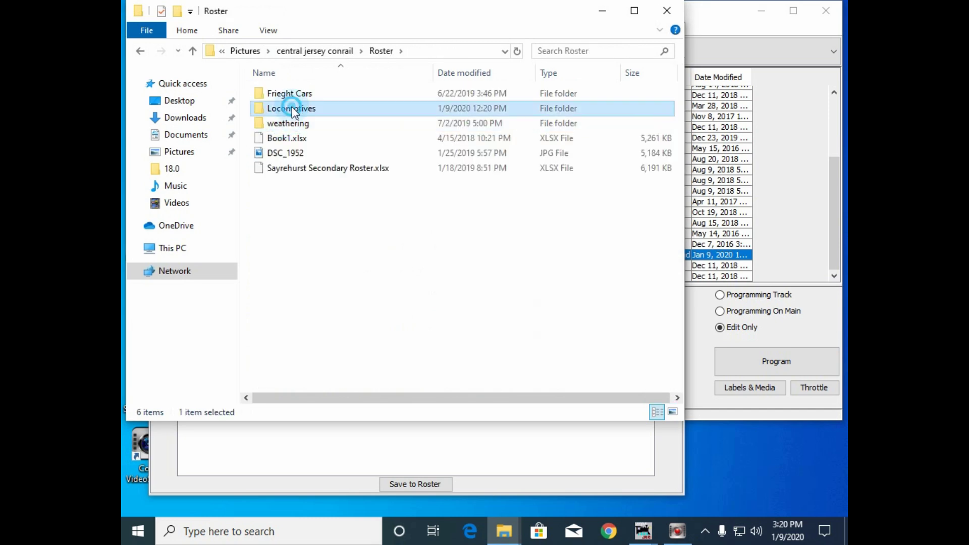
# - Use the 2664 JPG from the Locomotives folder as the locomotive's main image and close File Explorer
pyautogui.scroll(-1, 294, 225)
pyautogui.scroll(-1, 294, 225)
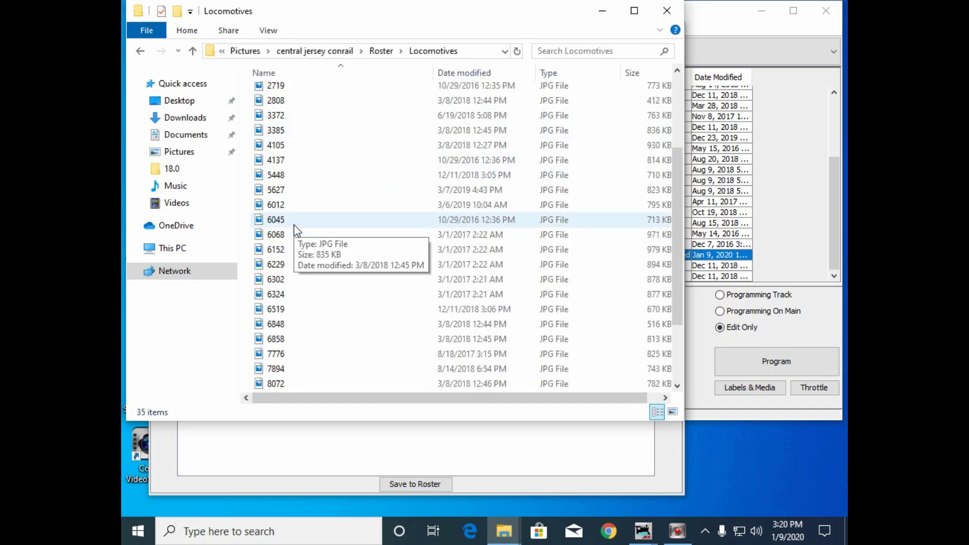
pyautogui.scroll(1, 294, 226)
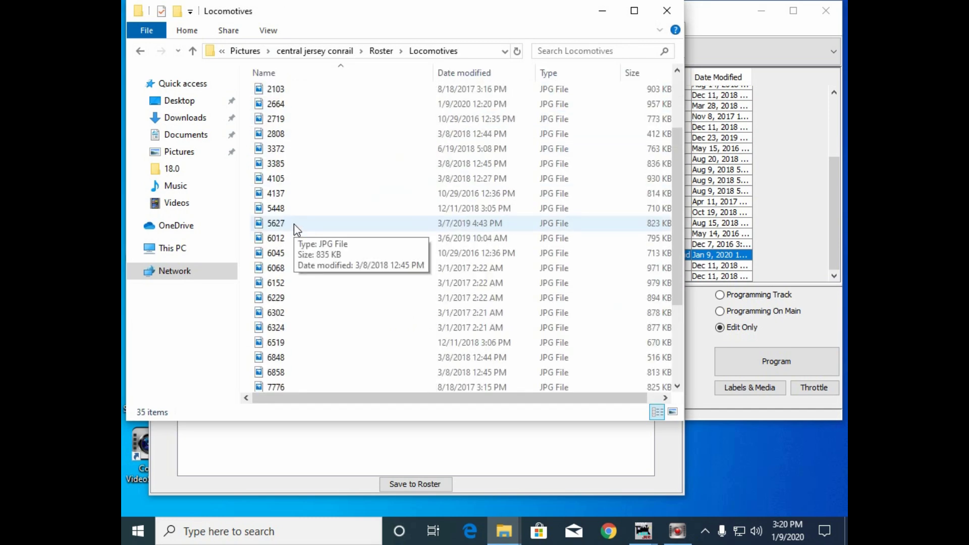
pyautogui.click(287, 104)
pyautogui.moveTo(427, 28); pyautogui.dragTo(675, 244)
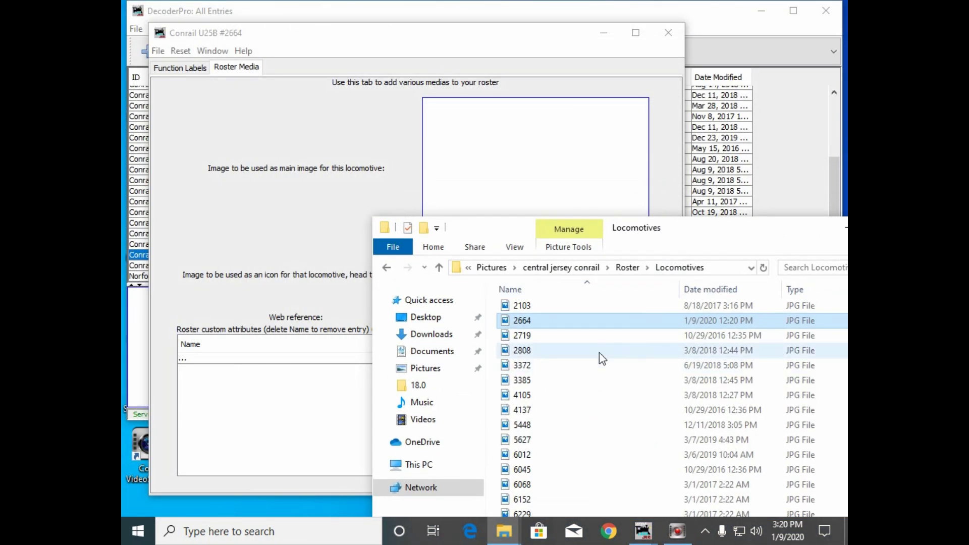
pyautogui.moveTo(606, 325); pyautogui.dragTo(555, 187)
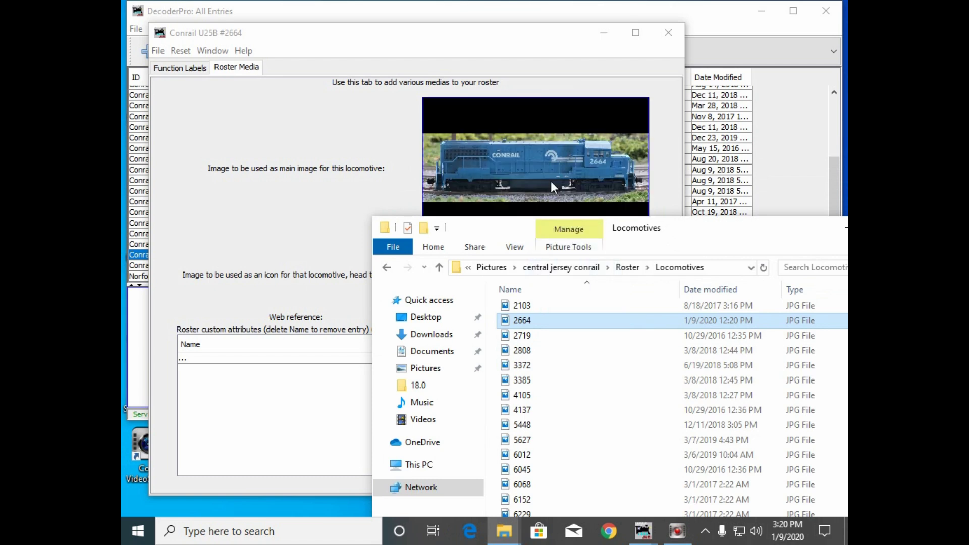
pyautogui.moveTo(736, 237); pyautogui.dragTo(634, 276)
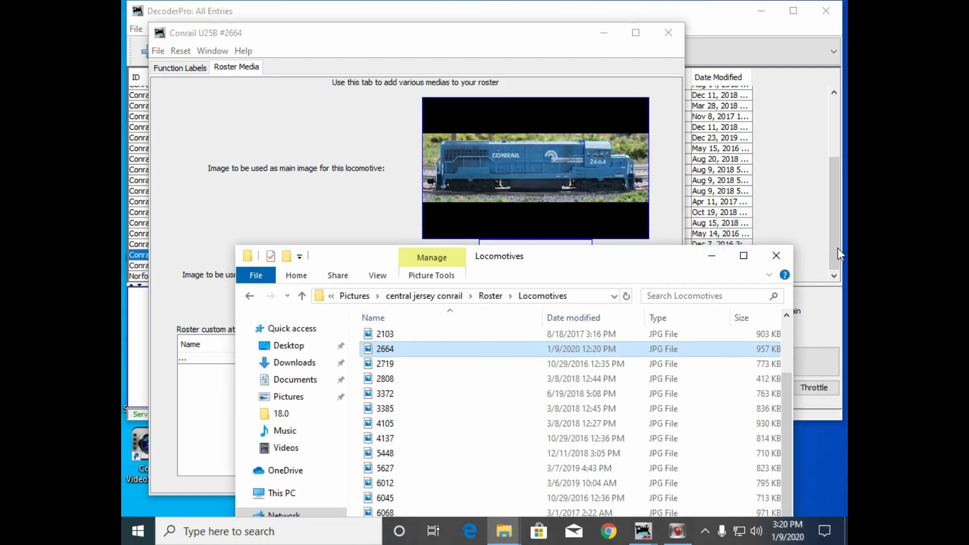
pyautogui.click(781, 254)
# - Save the media to the roster, close the window, and select the Conrail U25B #2664 entry to check its picture
pyautogui.click(408, 484)
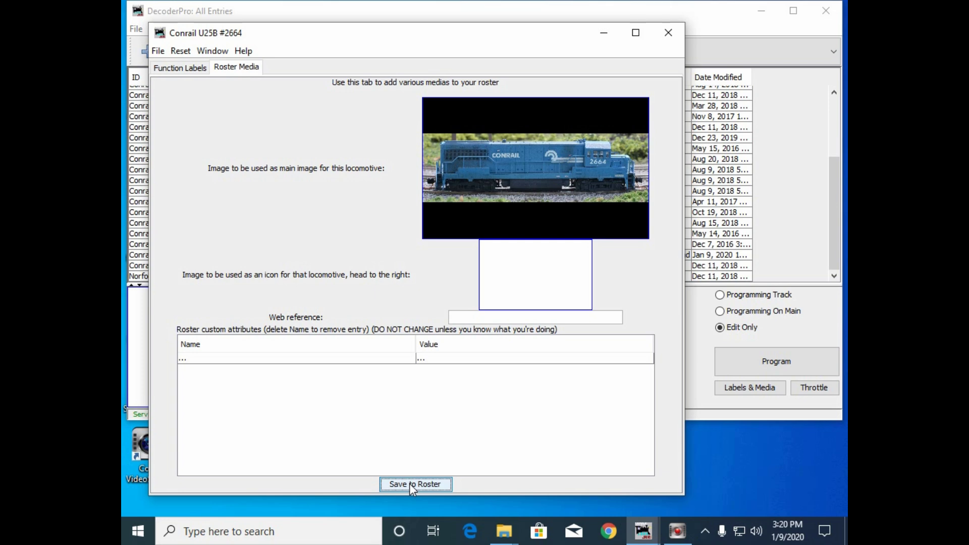
pyautogui.click(669, 32)
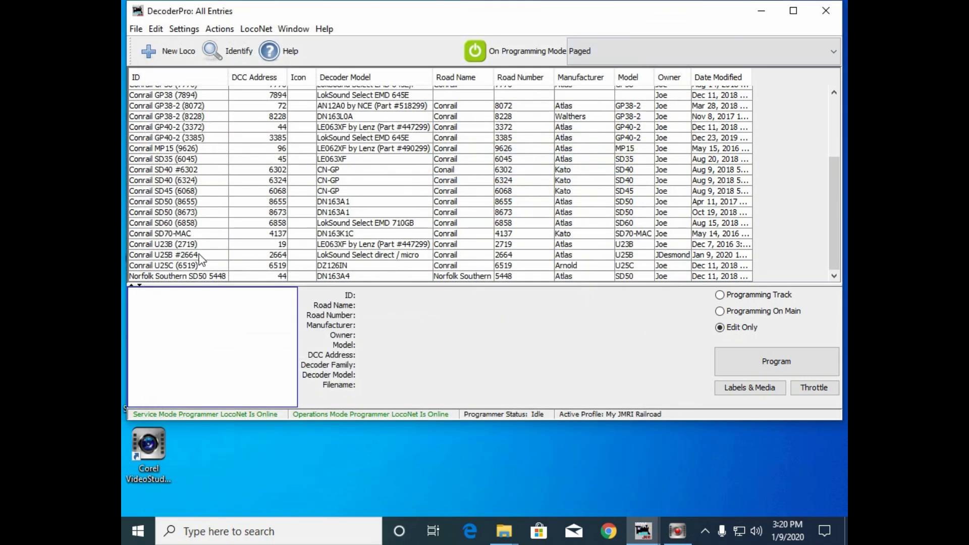
pyautogui.click(191, 255)
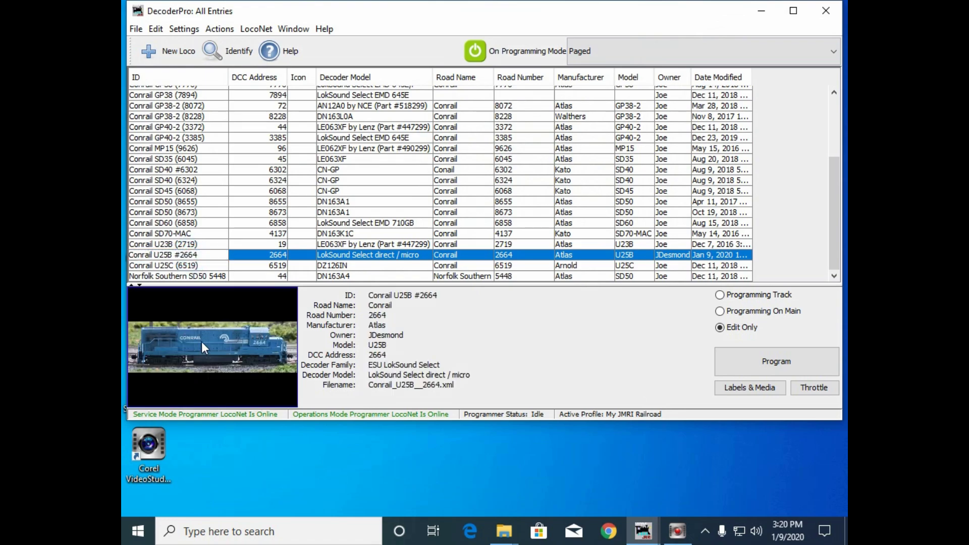